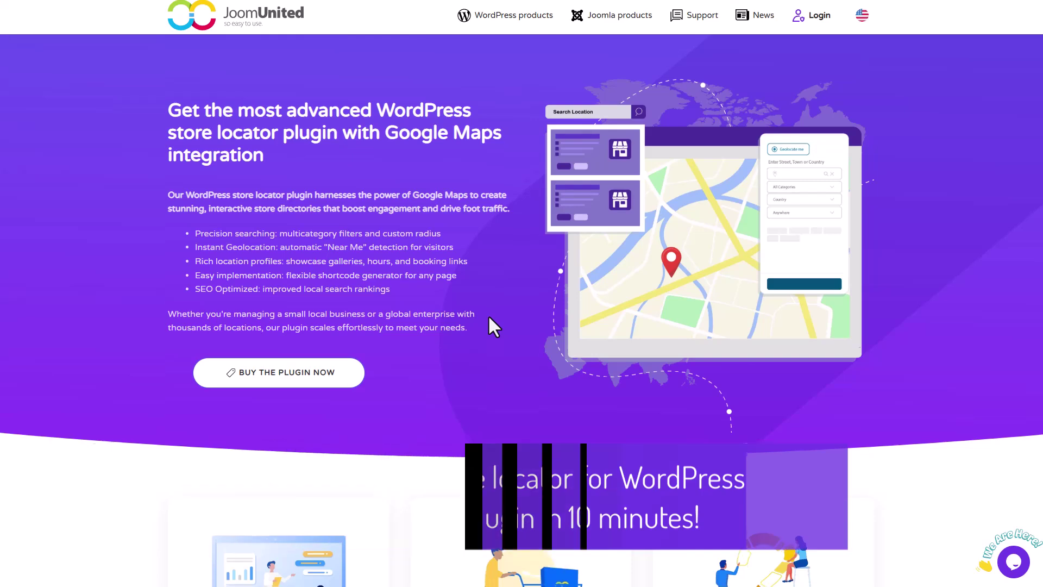
Step: Scroll down the plugin page and open the live store locator demo
{"action": "scroll", "coordinate": [488, 316], "scroll_direction": "down", "scroll_amount": 8}
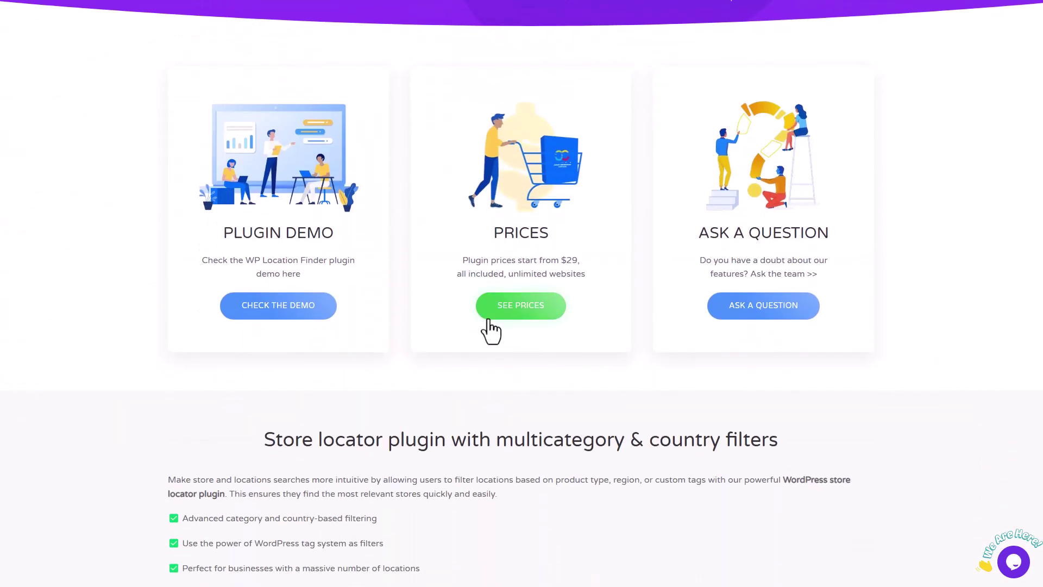
{"action": "scroll", "coordinate": [487, 319], "scroll_direction": "down", "scroll_amount": 5}
{"action": "scroll", "coordinate": [487, 321], "scroll_direction": "down", "scroll_amount": 2}
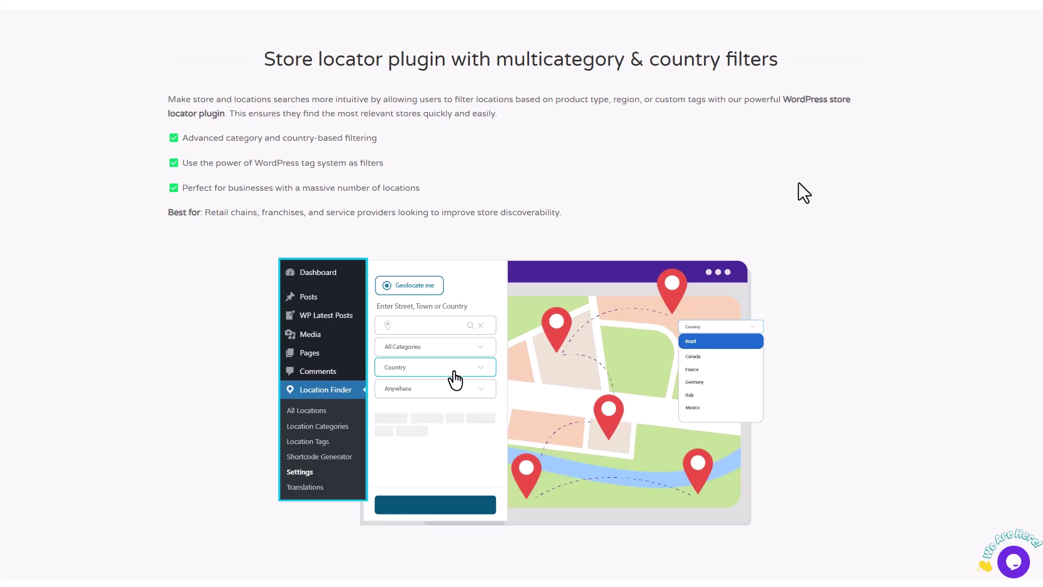
{"action": "scroll", "coordinate": [799, 182], "scroll_direction": "down", "scroll_amount": 8}
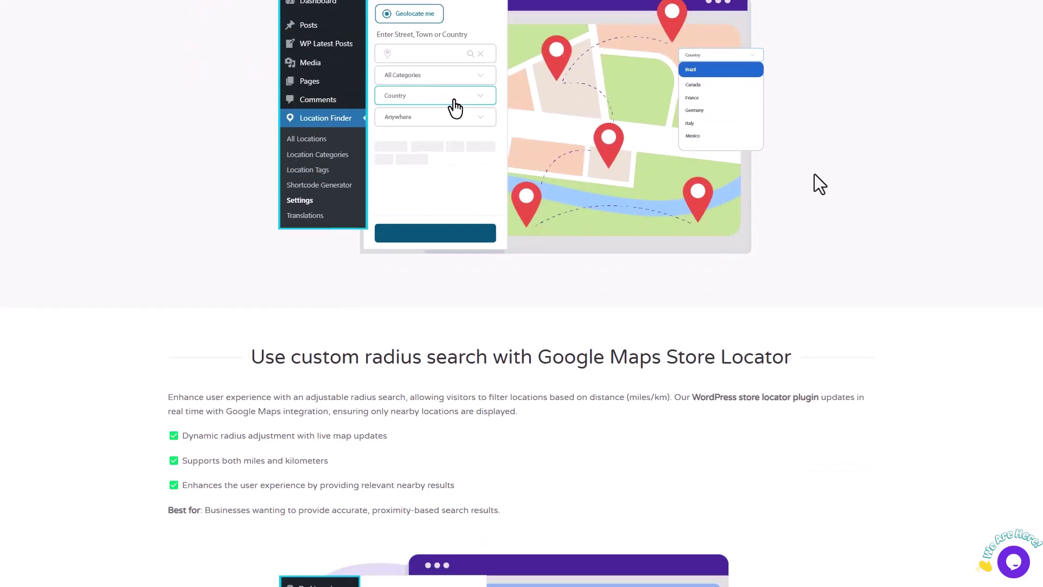
{"action": "scroll", "coordinate": [814, 174], "scroll_direction": "down", "scroll_amount": 3}
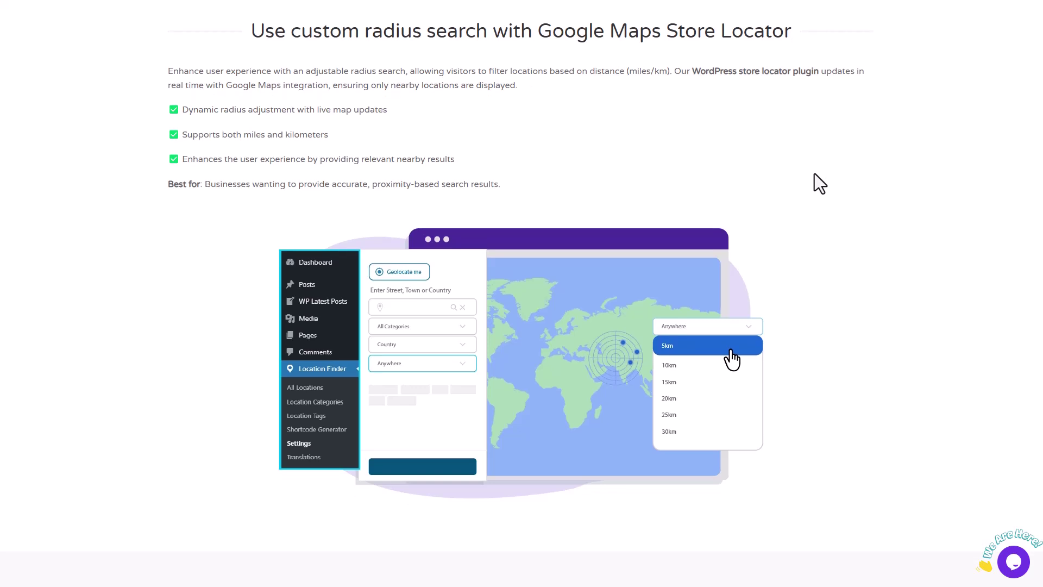
{"action": "scroll", "coordinate": [805, 158], "scroll_direction": "down", "scroll_amount": 10}
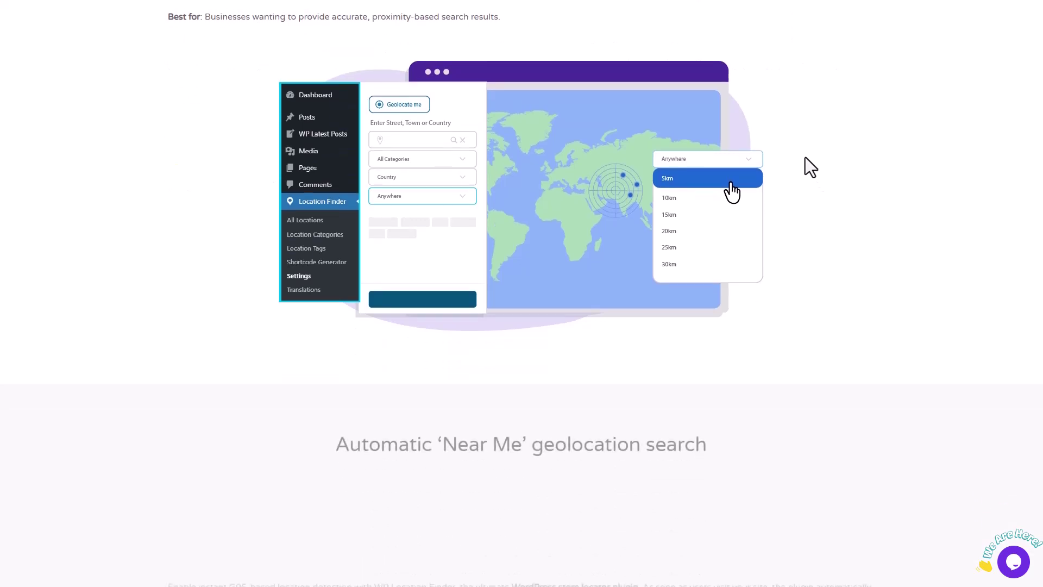
{"action": "scroll", "coordinate": [805, 158], "scroll_direction": "down", "scroll_amount": 1}
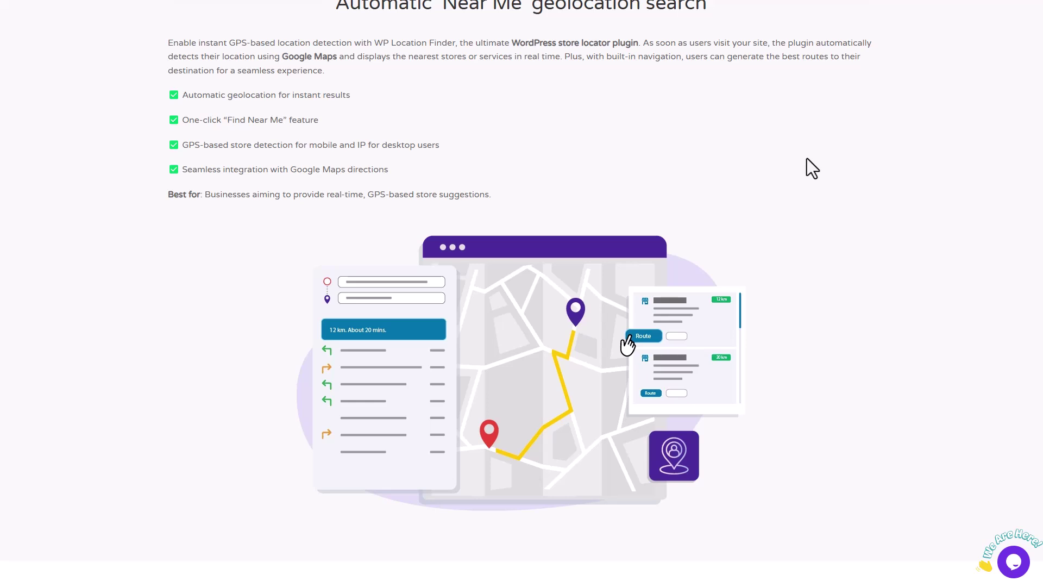
{"action": "scroll", "coordinate": [806, 158], "scroll_direction": "down", "scroll_amount": 9}
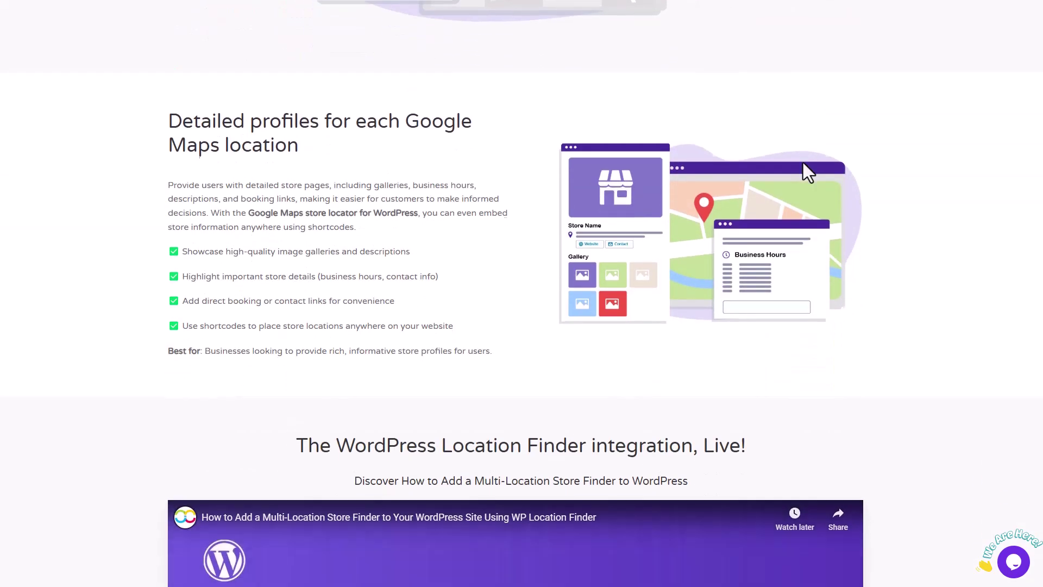
{"action": "scroll", "coordinate": [803, 163], "scroll_direction": "down", "scroll_amount": 1}
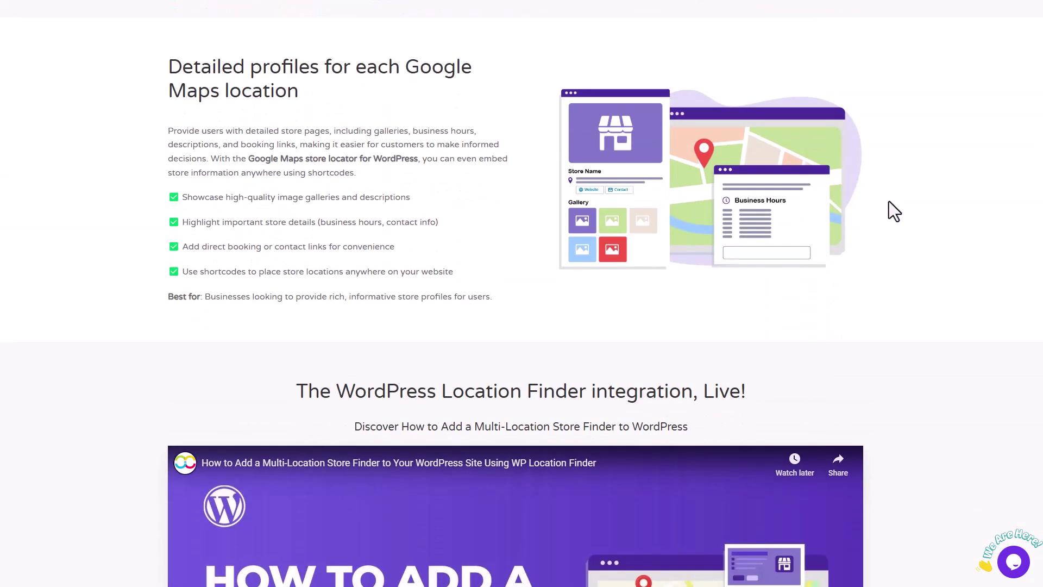
{"action": "scroll", "coordinate": [888, 202], "scroll_direction": "down", "scroll_amount": 6}
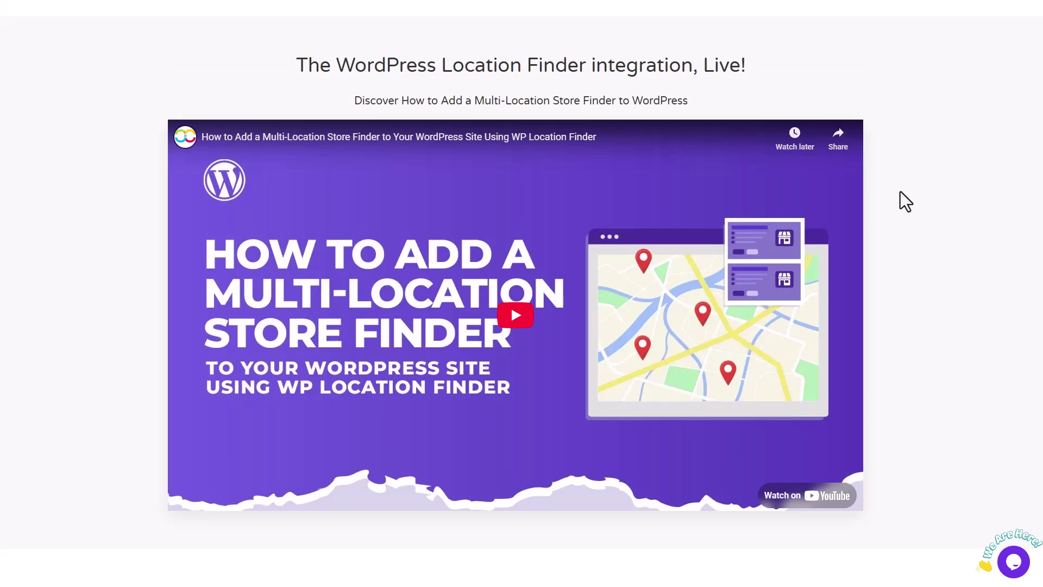
{"action": "scroll", "coordinate": [899, 192], "scroll_direction": "down", "scroll_amount": 10}
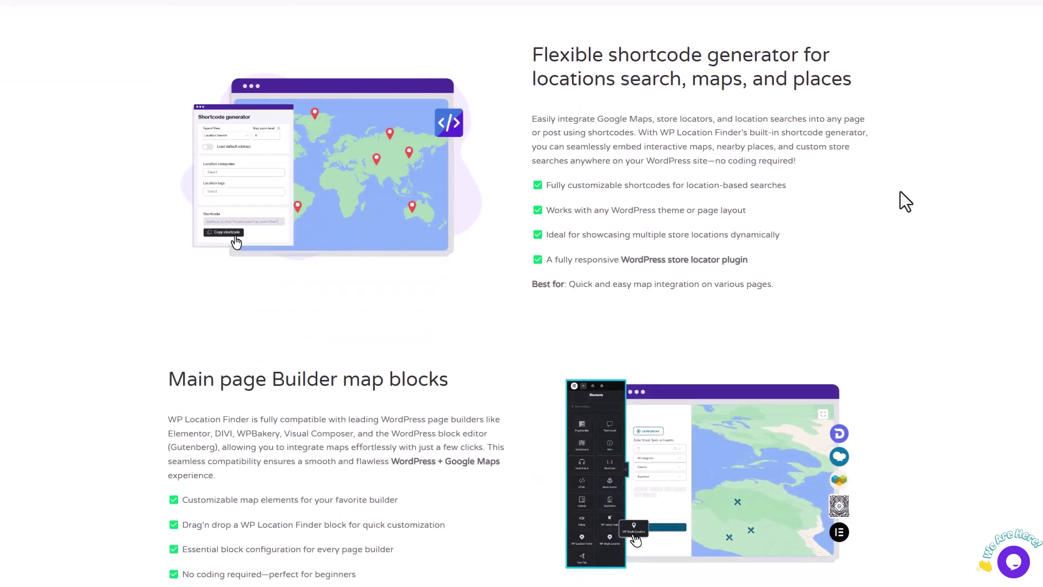
{"action": "scroll", "coordinate": [900, 191], "scroll_direction": "down", "scroll_amount": 10}
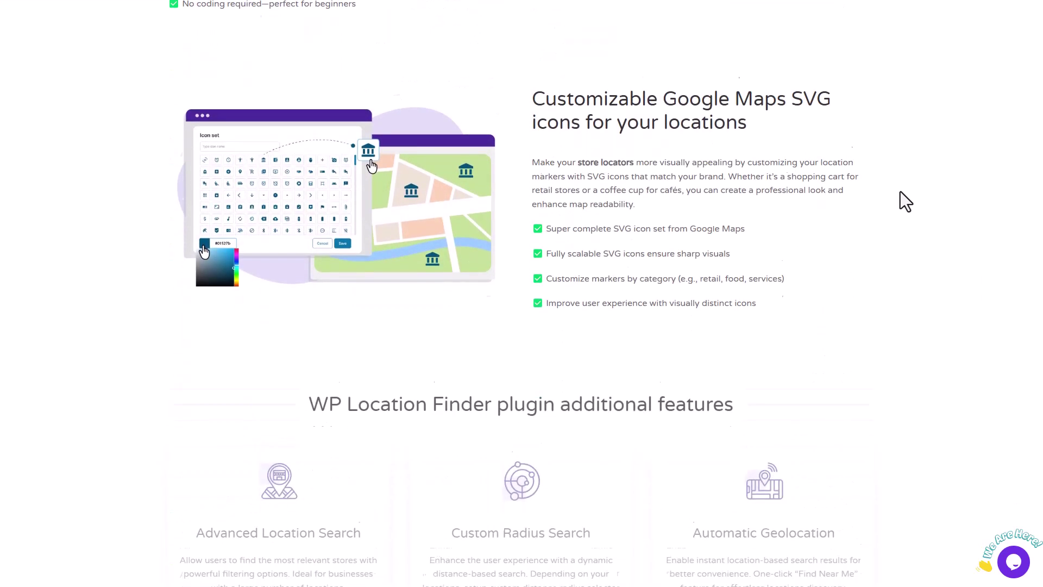
{"action": "scroll", "coordinate": [900, 191], "scroll_direction": "down", "scroll_amount": 2}
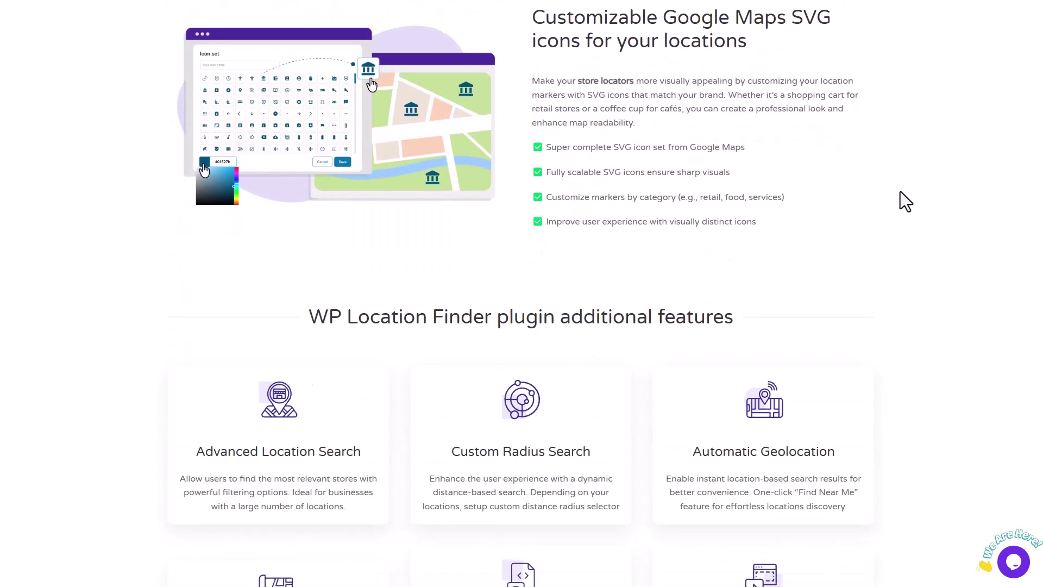
{"action": "scroll", "coordinate": [912, 204], "scroll_direction": "down", "scroll_amount": 5}
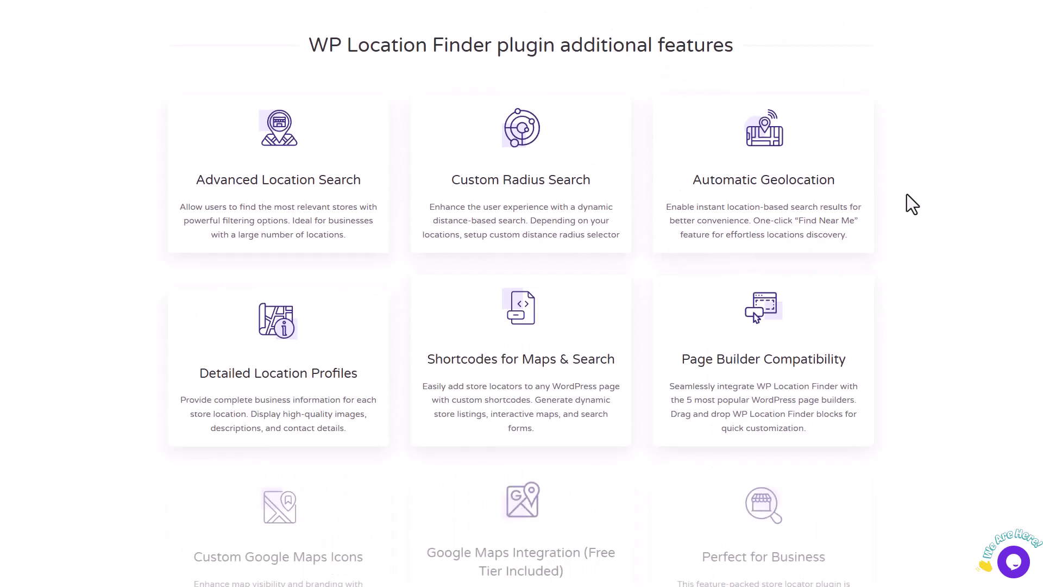
{"action": "scroll", "coordinate": [905, 193], "scroll_direction": "down", "scroll_amount": 2}
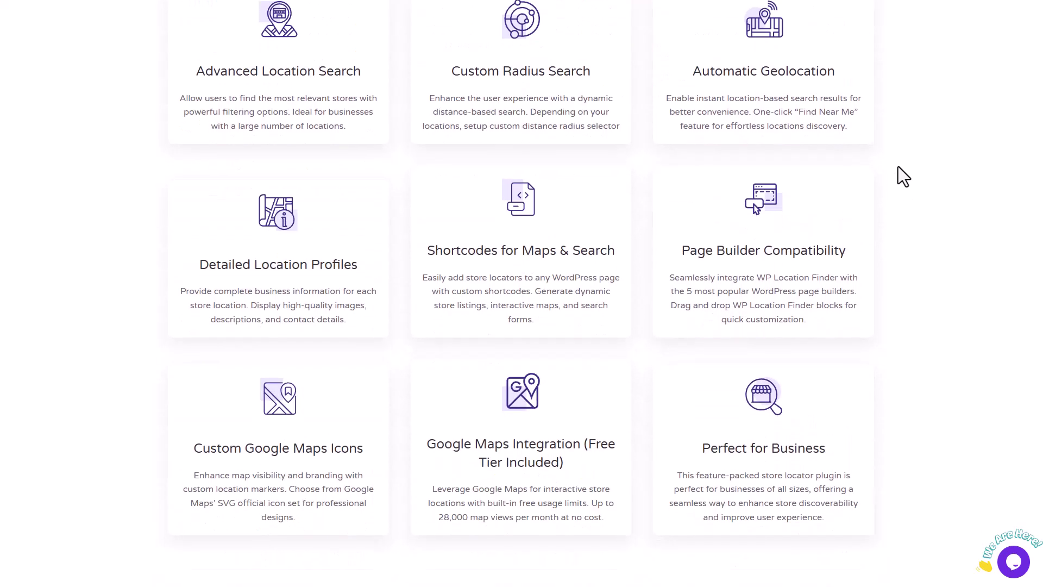
{"action": "scroll", "coordinate": [923, 179], "scroll_direction": "down", "scroll_amount": 11}
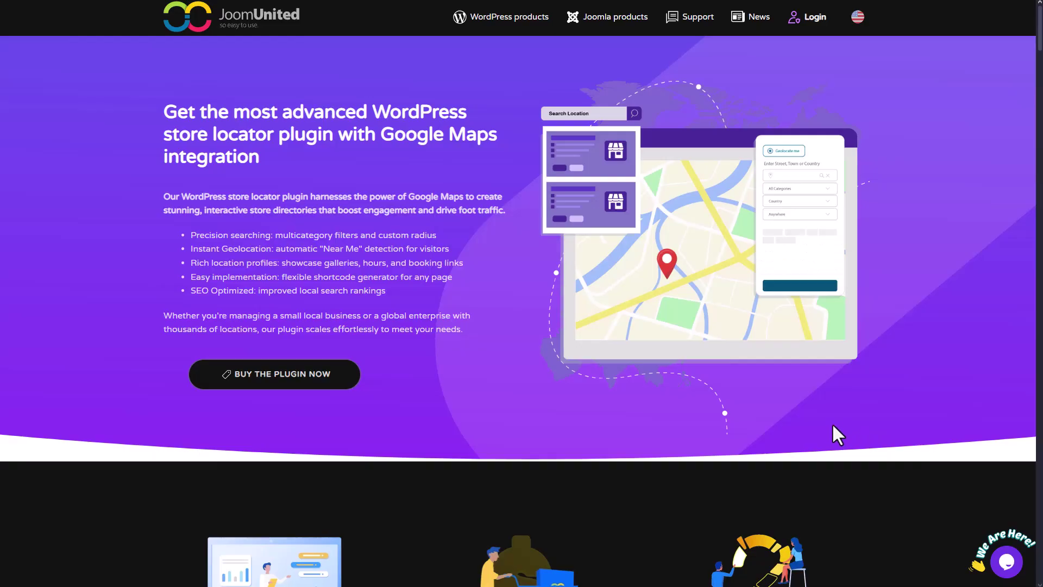
{"action": "scroll", "coordinate": [832, 422], "scroll_direction": "down", "scroll_amount": 3}
{"action": "scroll", "coordinate": [511, 368], "scroll_direction": "down", "scroll_amount": 4}
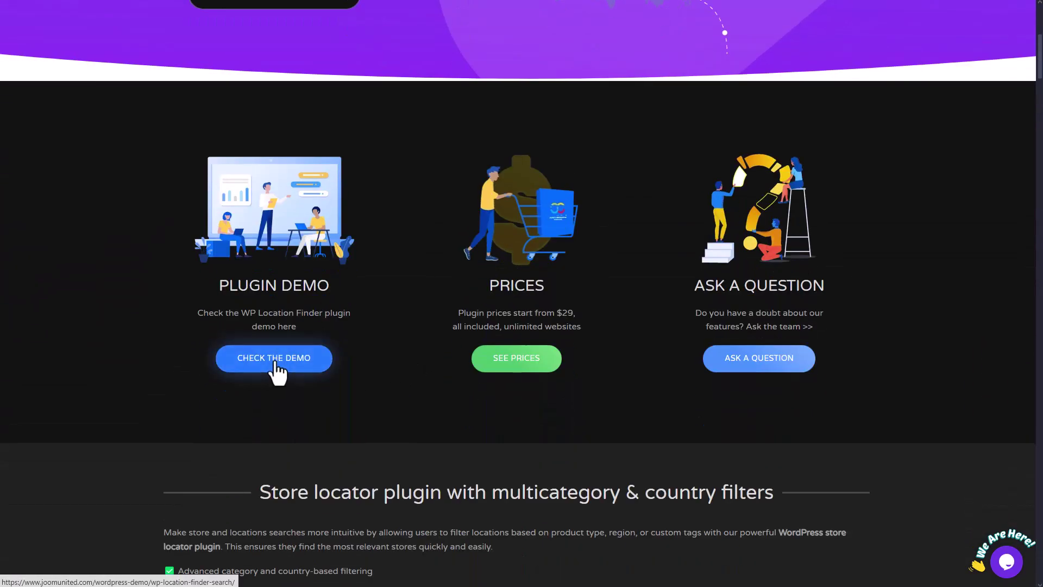
{"action": "left_click", "coordinate": [273, 360]}
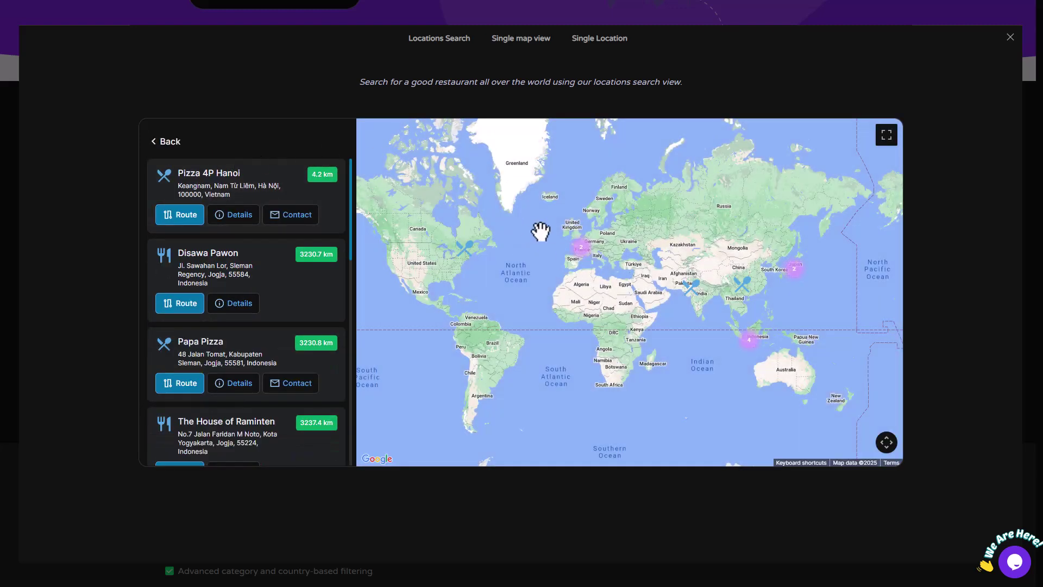
Step: Zoom the demo map on France and view the Le Bibent Toulouse and Paris restaurant details
{"action": "left_click", "coordinate": [580, 249]}
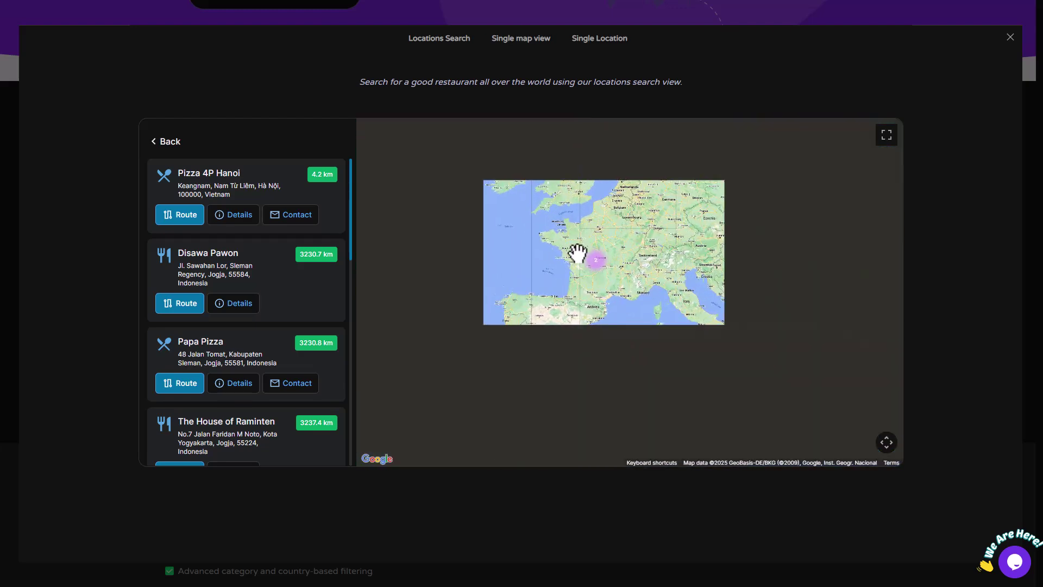
{"action": "left_click", "coordinate": [617, 375]}
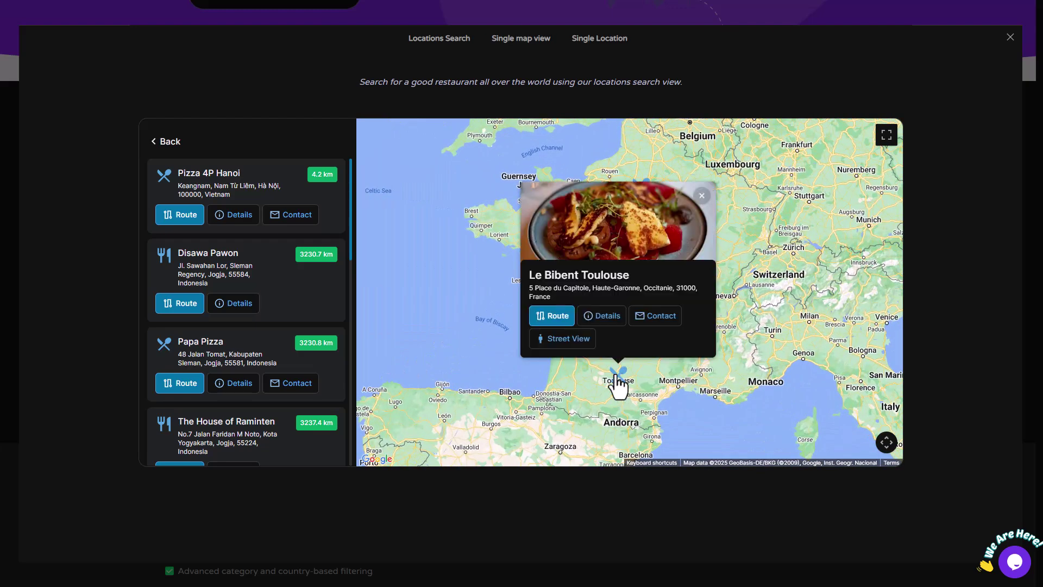
{"action": "left_click", "coordinate": [702, 195]}
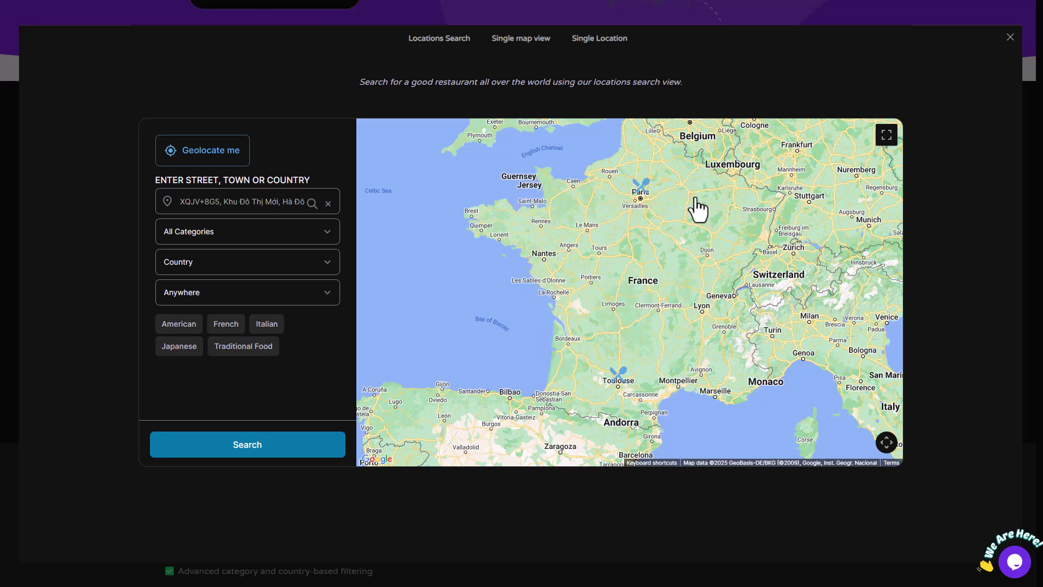
{"action": "left_click", "coordinate": [641, 188]}
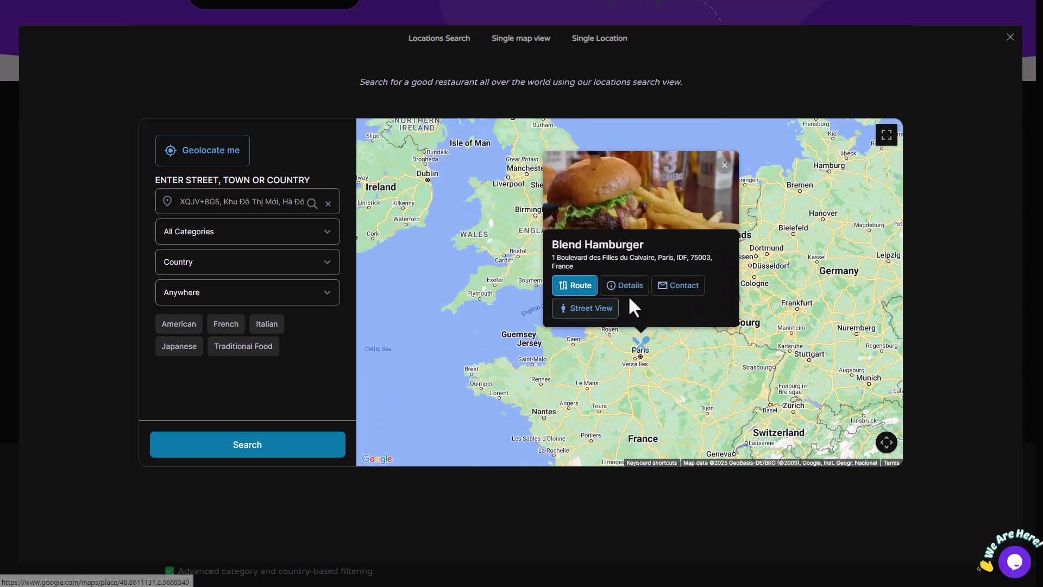
Step: Look around Blend Hamburger's location in street view, then return to the map
{"action": "left_click", "coordinate": [598, 320]}
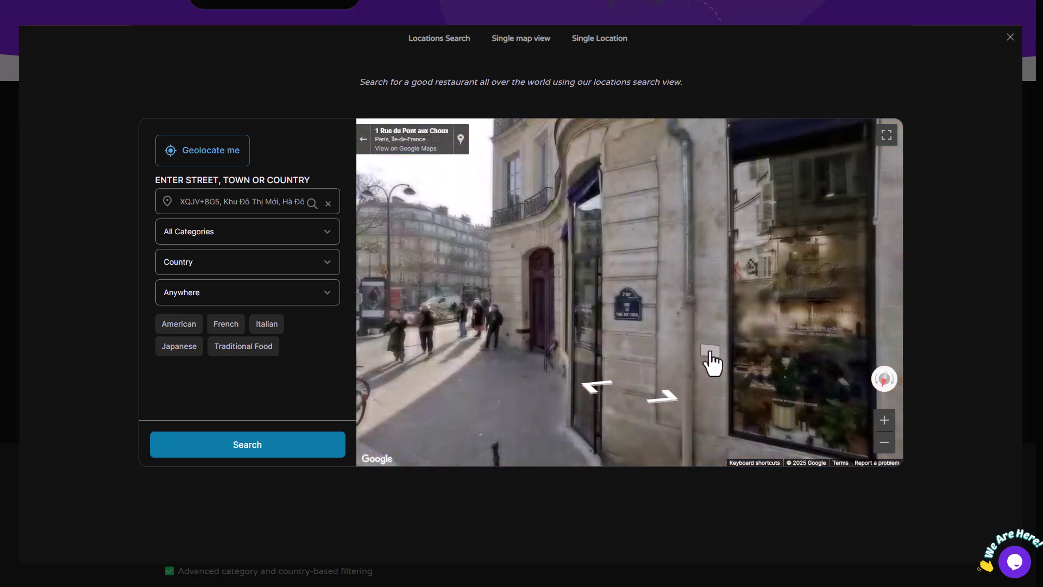
{"action": "left_click_drag", "start_coordinate": [570, 304], "coordinate": [701, 307]}
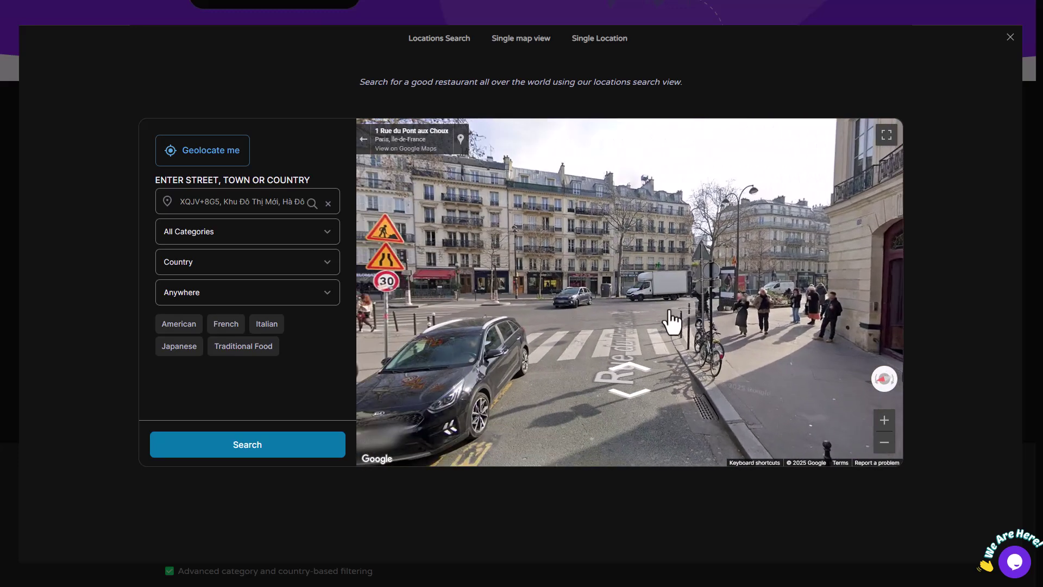
{"action": "left_click_drag", "start_coordinate": [598, 320], "coordinate": [689, 295]}
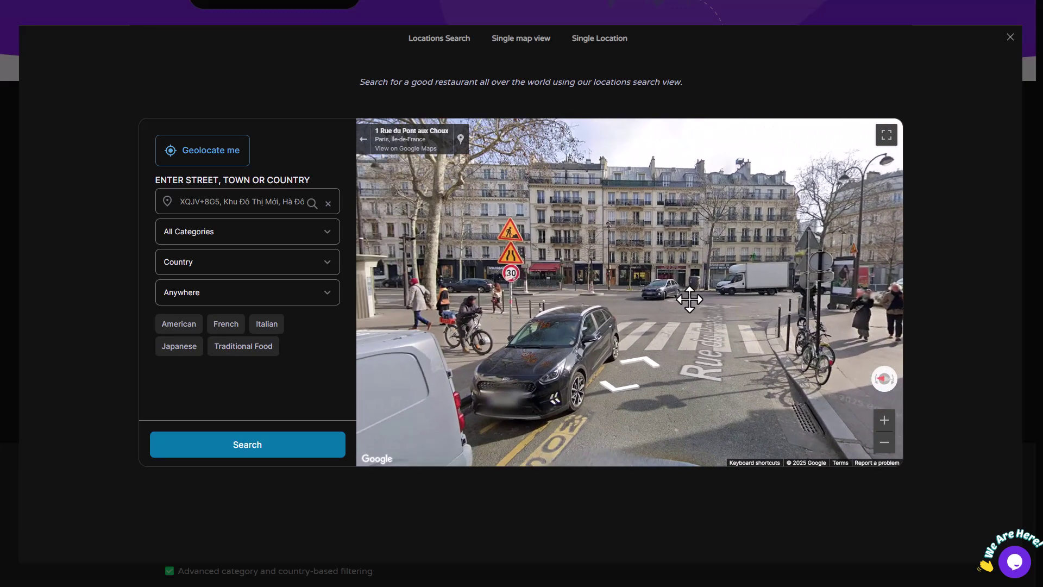
{"action": "left_click", "coordinate": [363, 139]}
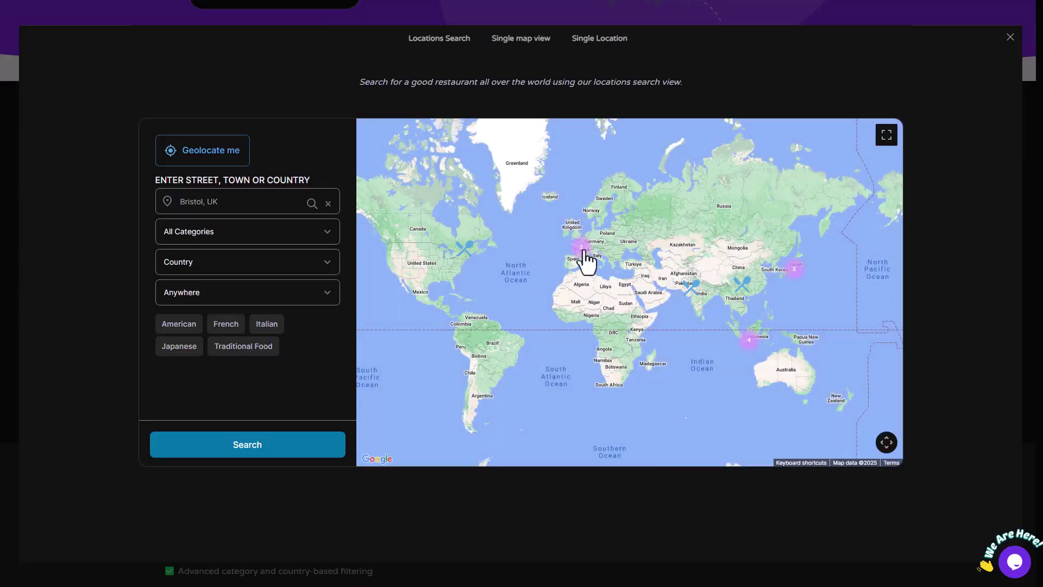
Step: Get directions from Bristol to Blend Hamburger and read through the route steps
{"action": "left_click", "coordinate": [577, 254]}
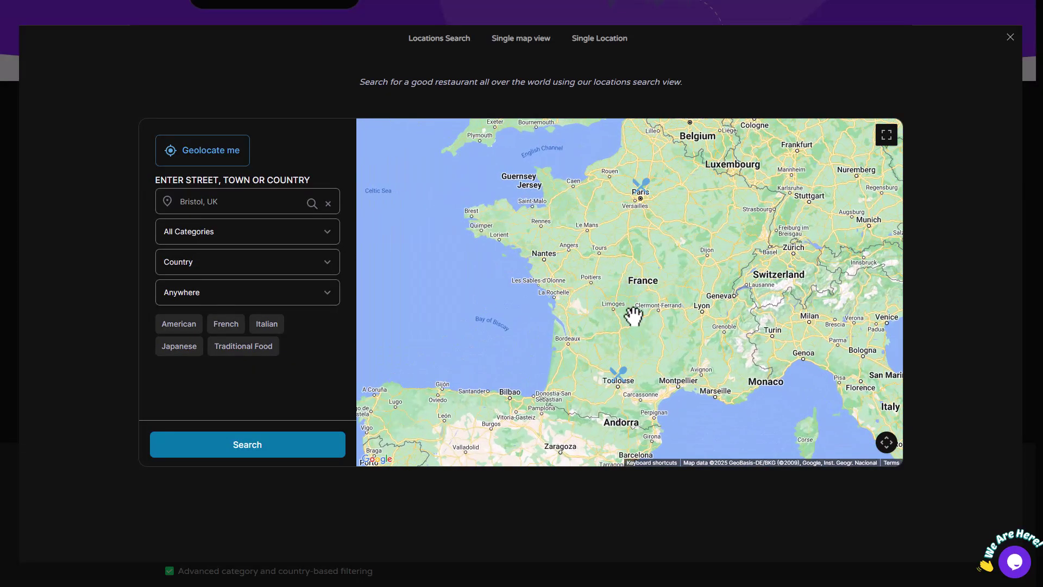
{"action": "left_click", "coordinate": [640, 186]}
{"action": "left_click", "coordinate": [580, 290]}
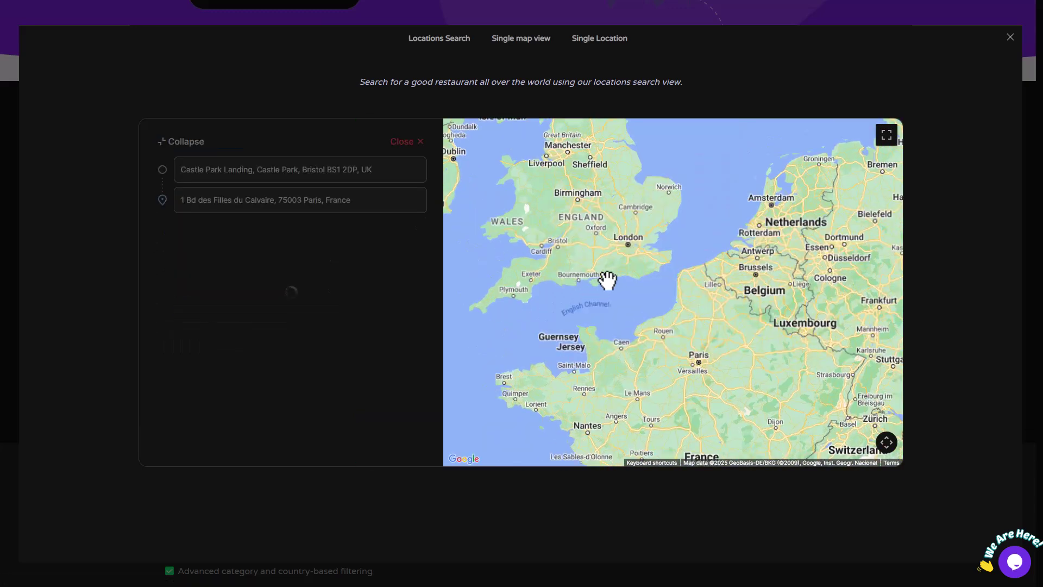
{"action": "left_click_drag", "start_coordinate": [632, 290], "coordinate": [608, 293]}
{"action": "scroll", "coordinate": [384, 337], "scroll_direction": "down", "scroll_amount": 7}
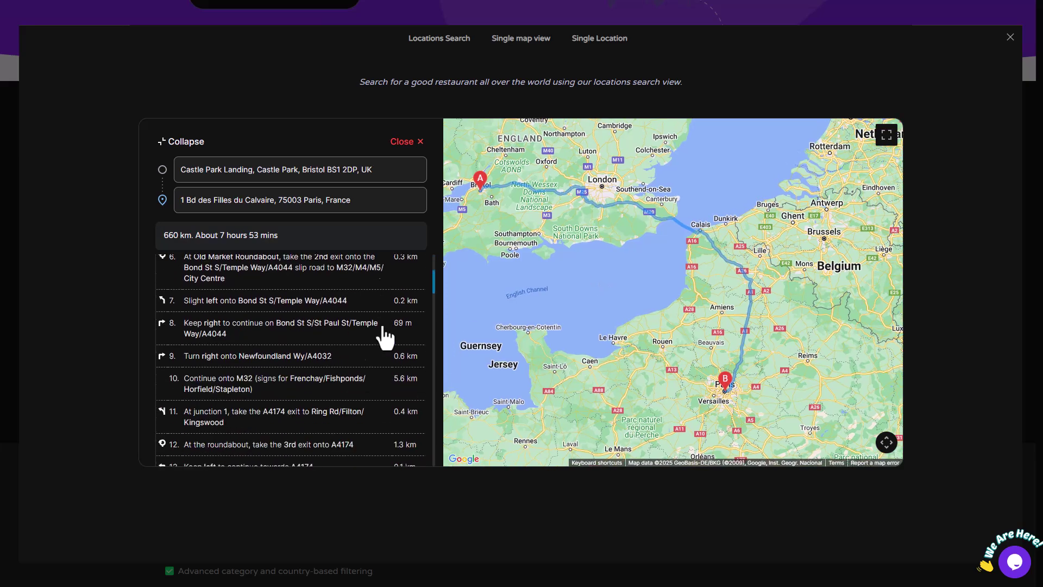
{"action": "scroll", "coordinate": [384, 337], "scroll_direction": "down", "scroll_amount": 14}
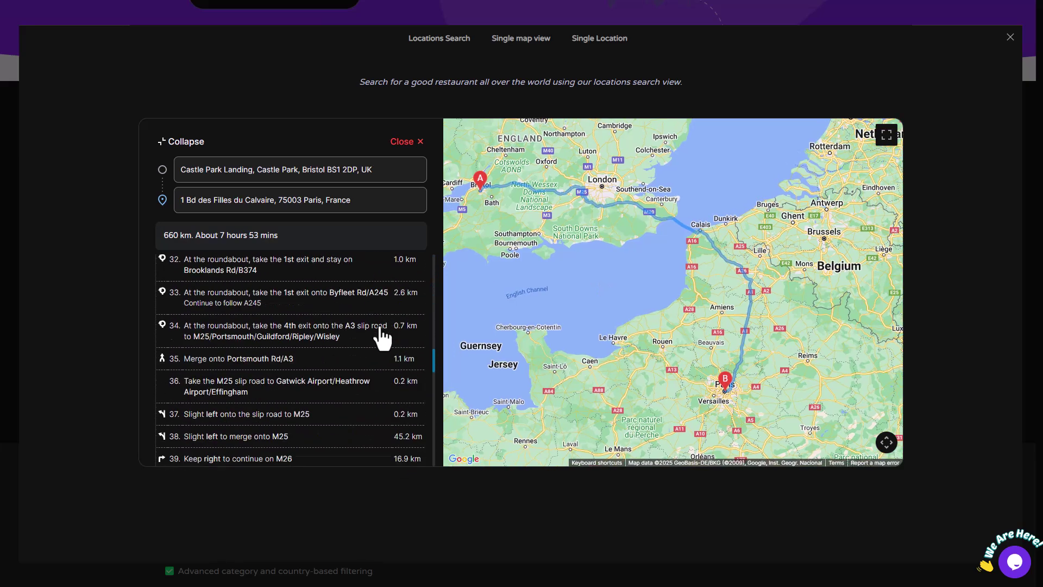
{"action": "scroll", "coordinate": [382, 338], "scroll_direction": "down", "scroll_amount": 8}
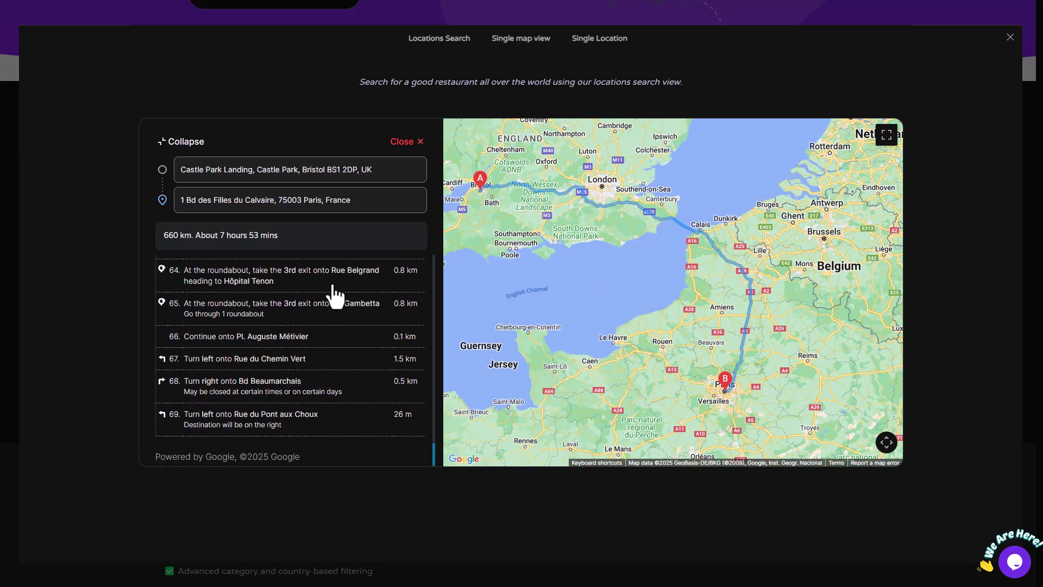
Step: Close the demo directions, start a new location and begin entering its name
{"action": "left_click", "coordinate": [405, 143]}
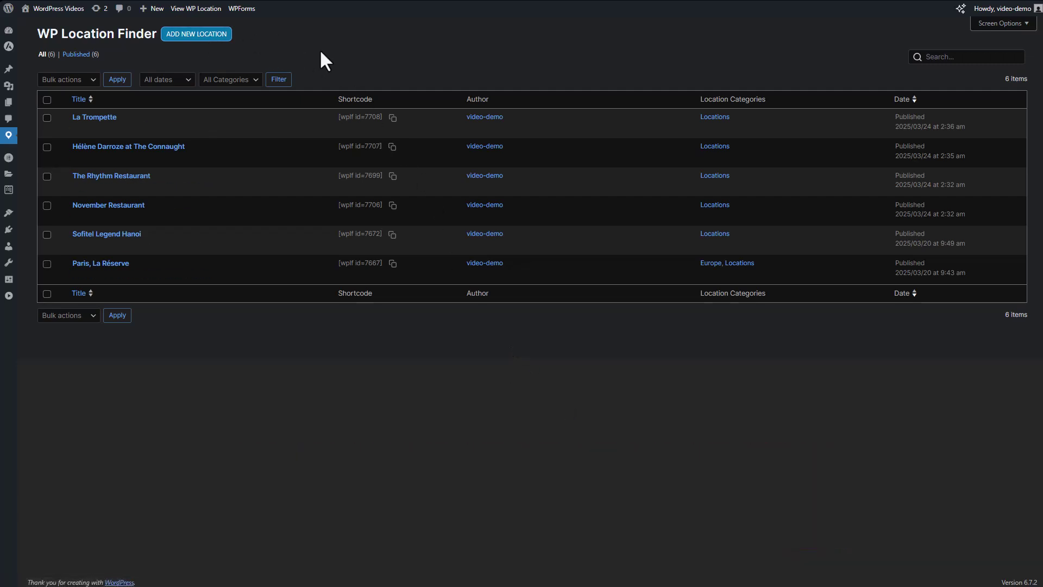
{"action": "left_click", "coordinate": [210, 36]}
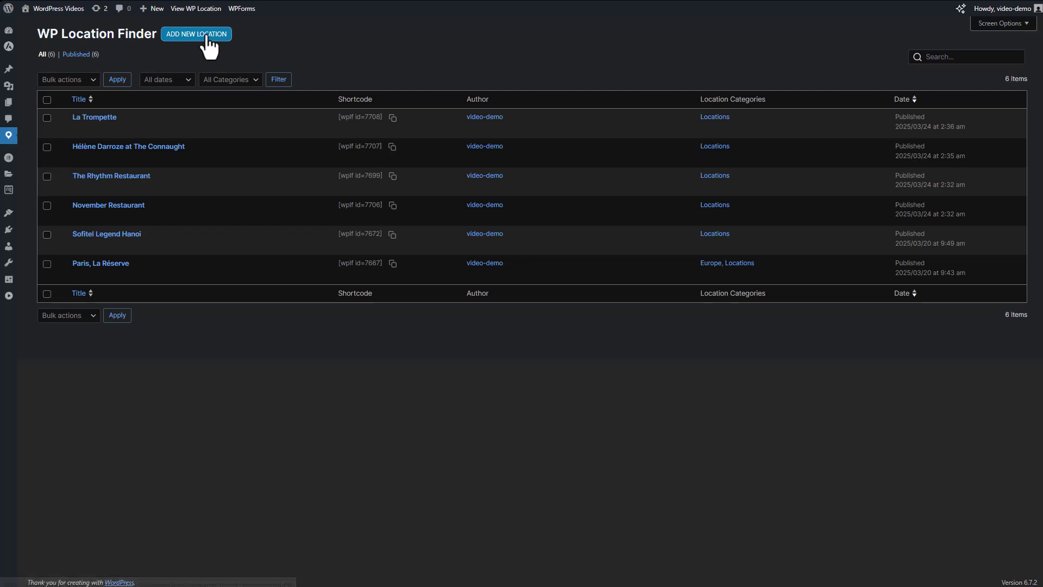
{"action": "scroll", "coordinate": [421, 253], "scroll_direction": "down", "scroll_amount": 1}
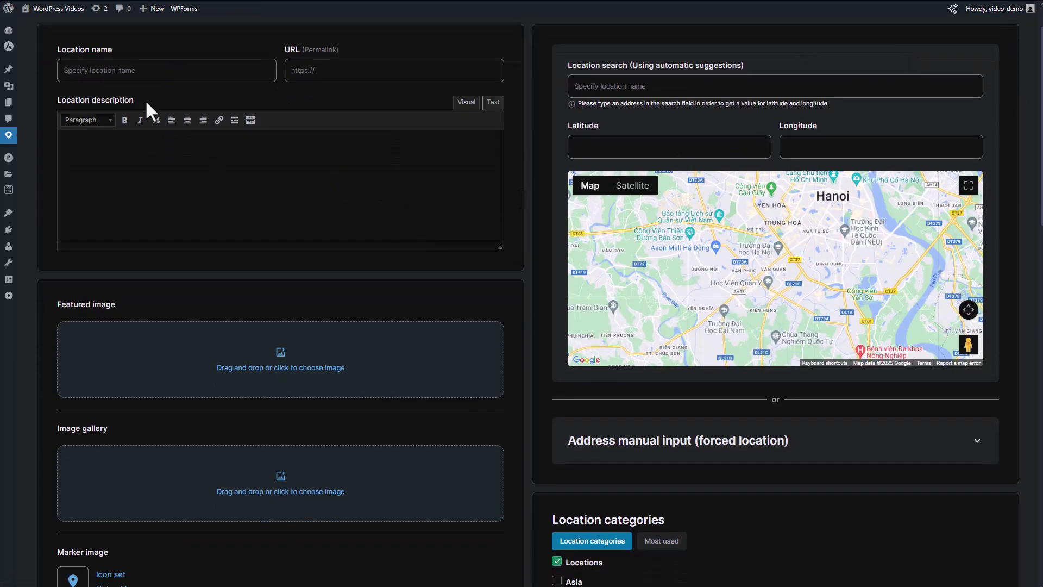
{"action": "left_click", "coordinate": [146, 70]}
{"action": "type", "text": "Ny"}
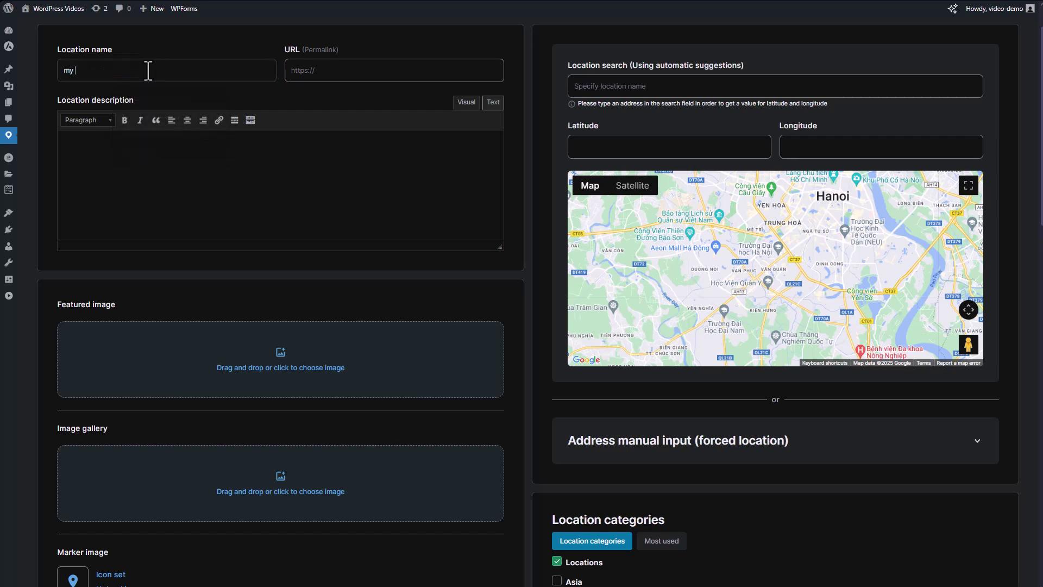
{"action": "key", "text": "BackSpace"}
{"action": "key", "text": "BackSpace"}
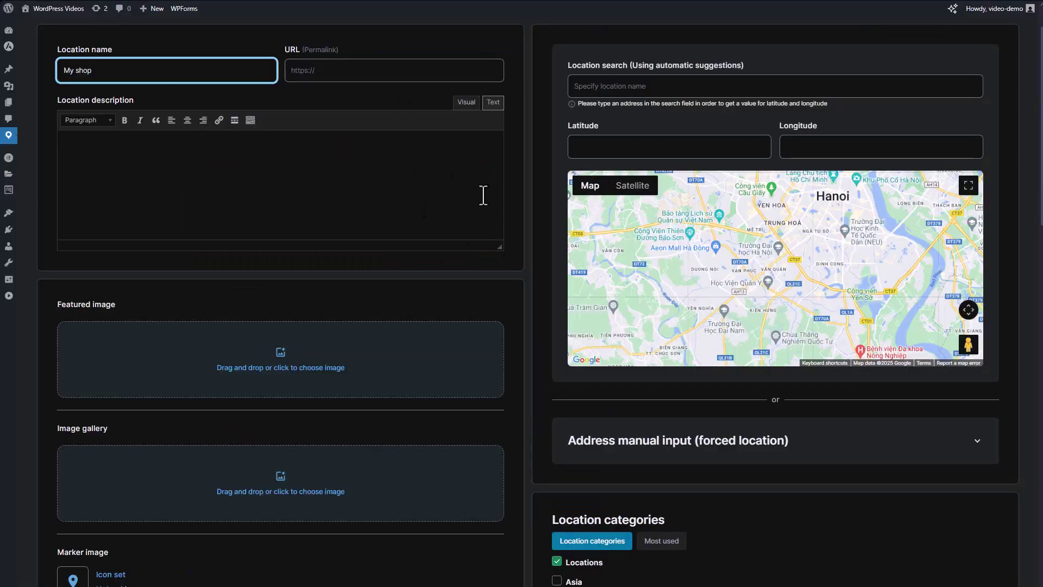
Step: Search the location address with '14 w' and pick 14 Wall Street
{"action": "left_click", "coordinate": [608, 86]}
{"action": "type", "text": "14 wa"}
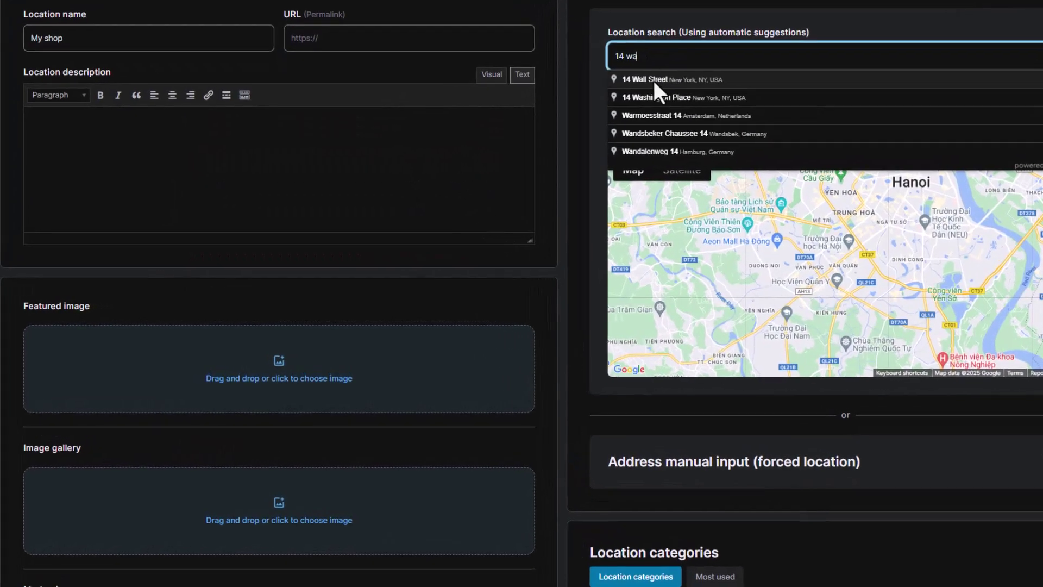
{"action": "left_click", "coordinate": [606, 108]}
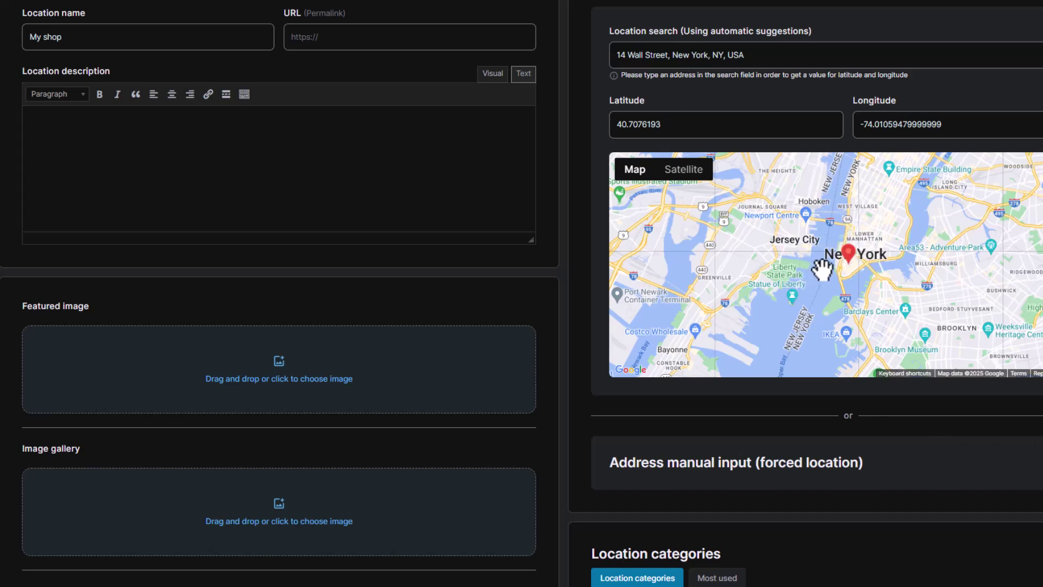
{"action": "left_click", "coordinate": [947, 443]}
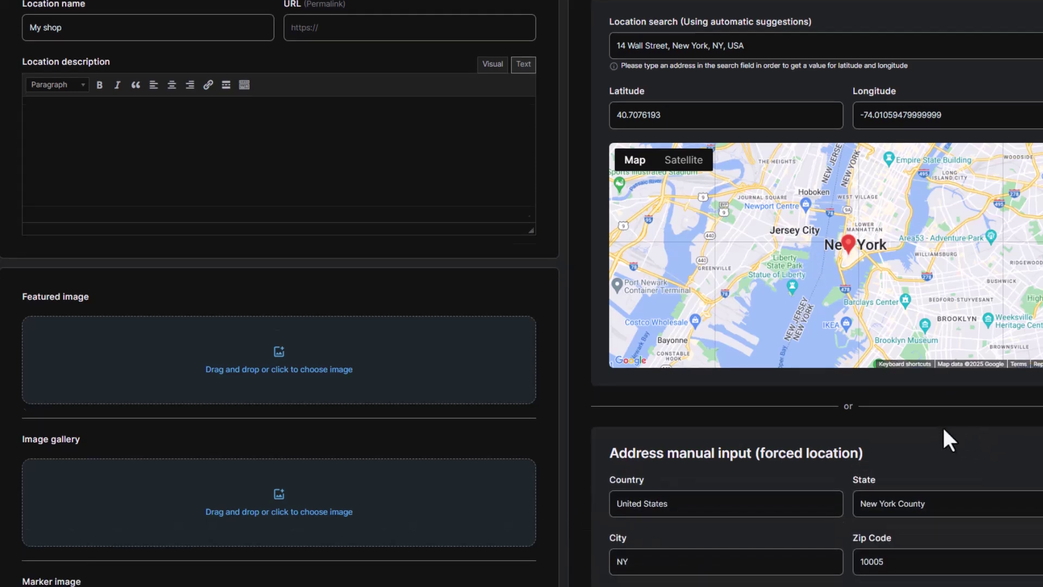
{"action": "scroll", "coordinate": [784, 405], "scroll_direction": "down", "scroll_amount": 3}
{"action": "scroll", "coordinate": [655, 297], "scroll_direction": "up", "scroll_amount": 2}
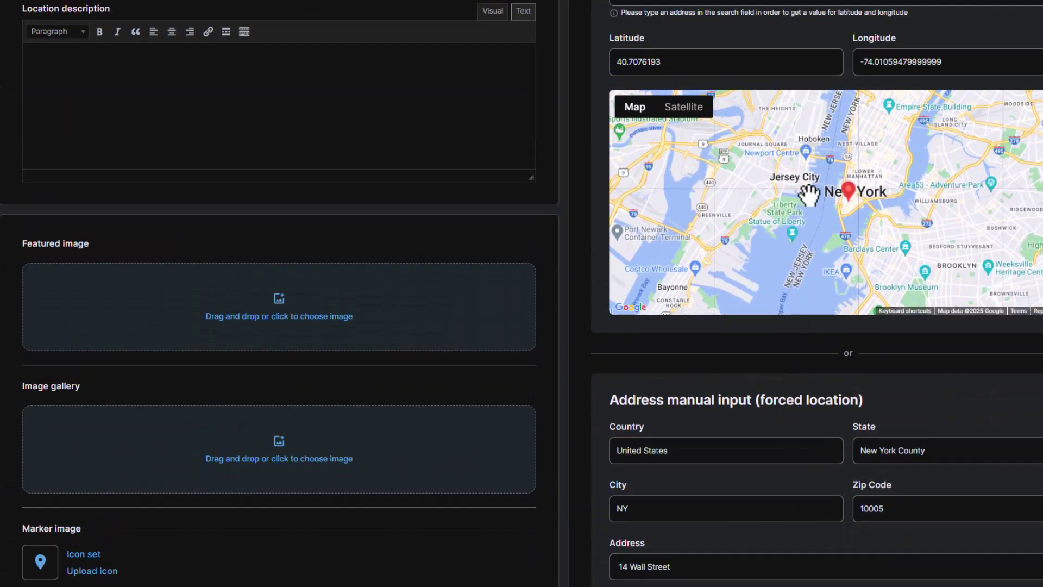
{"action": "left_click", "coordinate": [884, 176]}
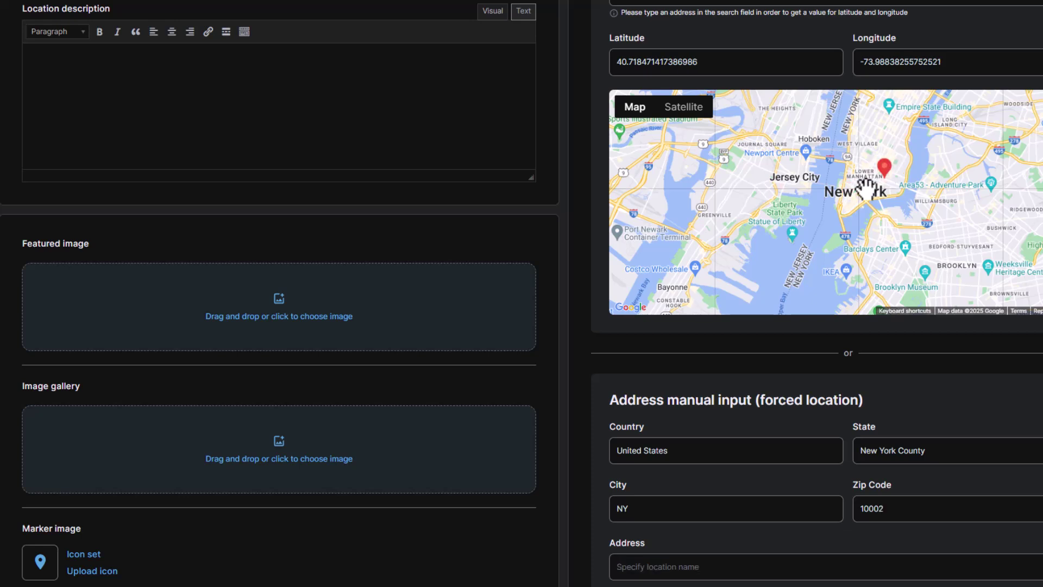
{"action": "left_click", "coordinate": [865, 184]}
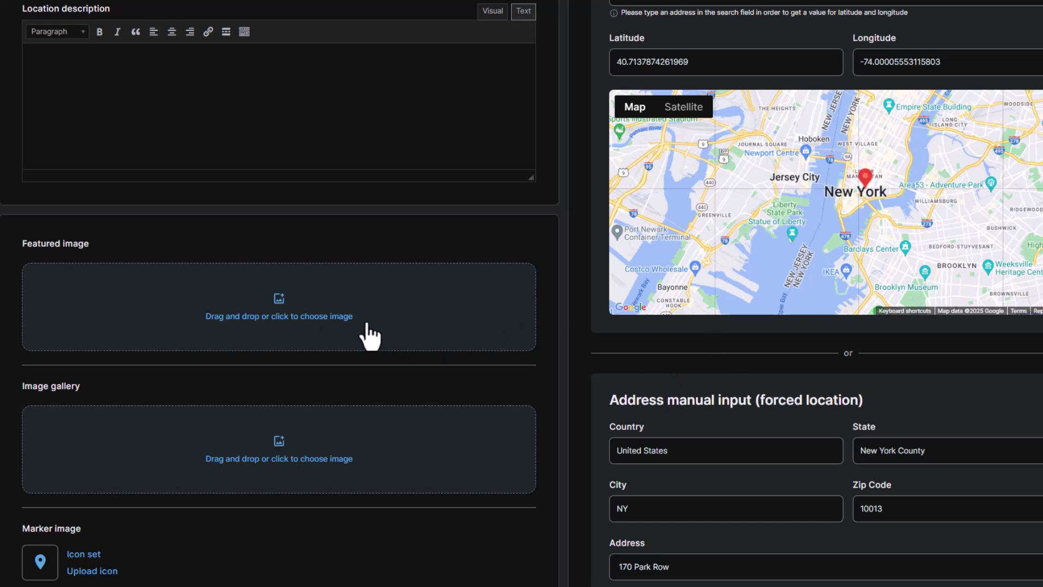
Step: Set the restaurant interior photo as the featured image
{"action": "left_click", "coordinate": [315, 315]}
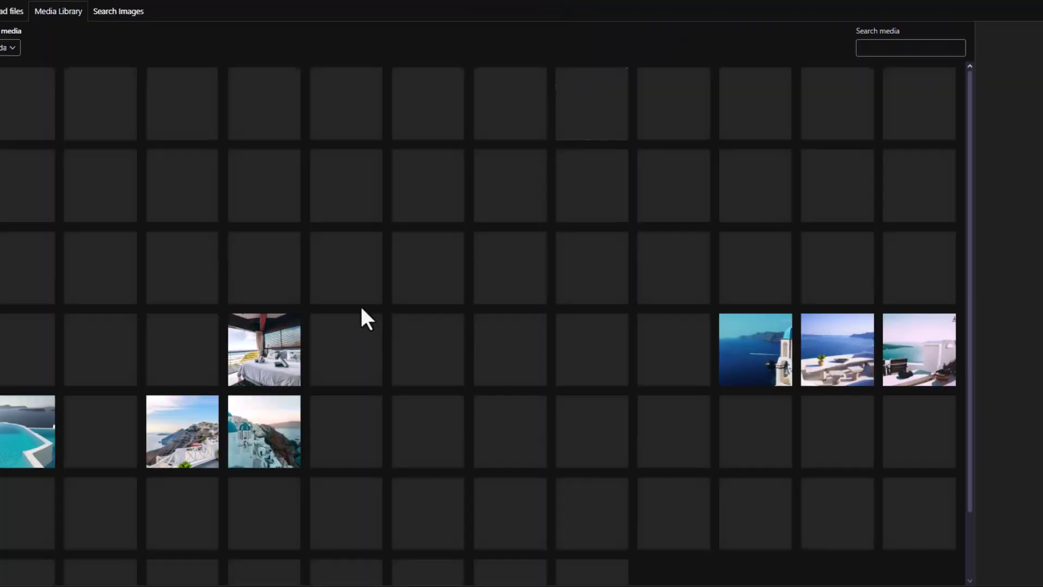
{"action": "left_click", "coordinate": [297, 120]}
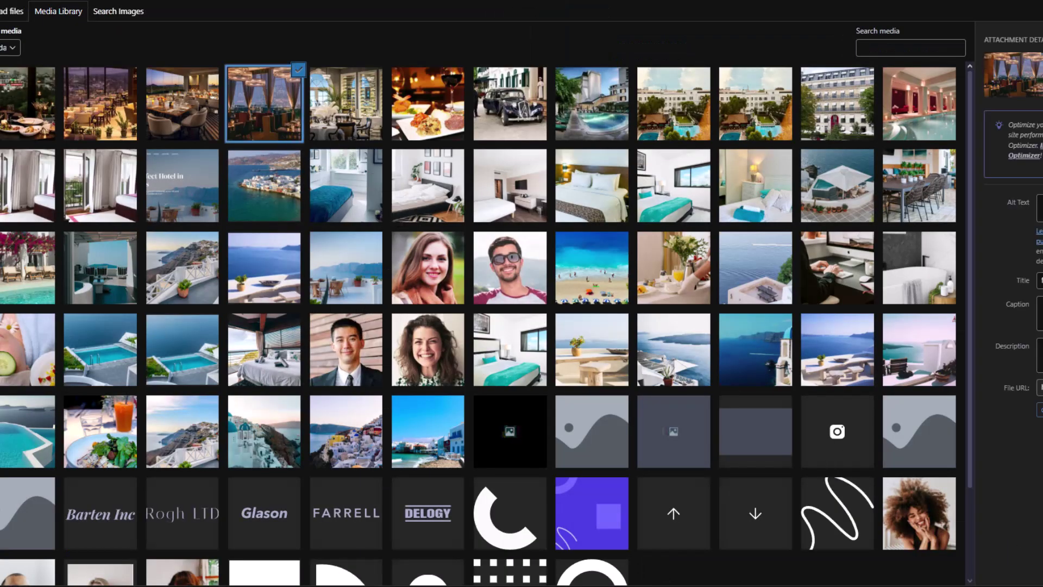
{"action": "left_click", "coordinate": [950, 576]}
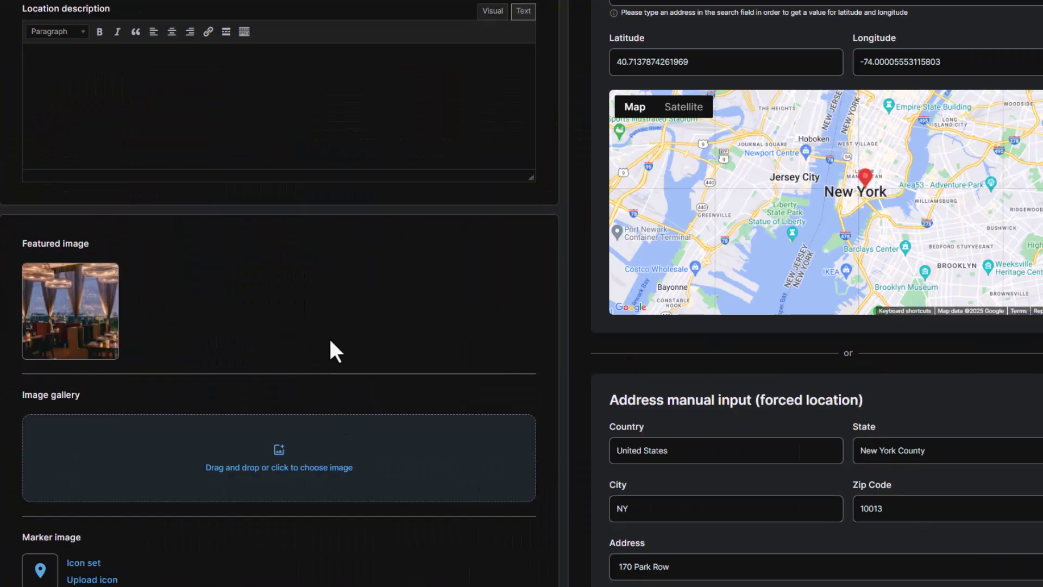
Step: Add four restaurant photos to the image gallery
{"action": "left_click", "coordinate": [276, 464]}
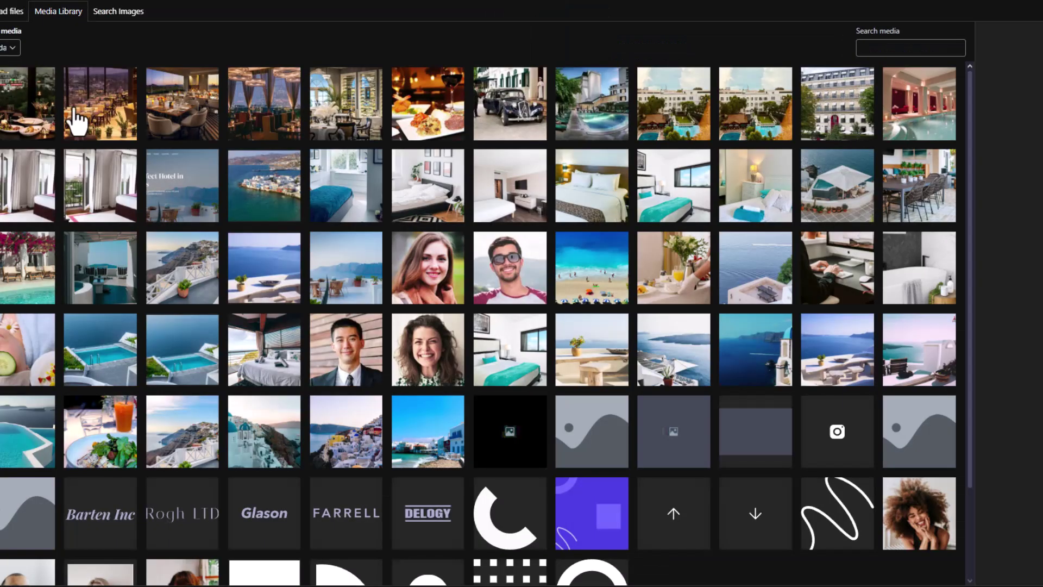
{"action": "left_click", "coordinate": [90, 126]}
{"action": "left_click", "coordinate": [337, 121], "text": "shift"}
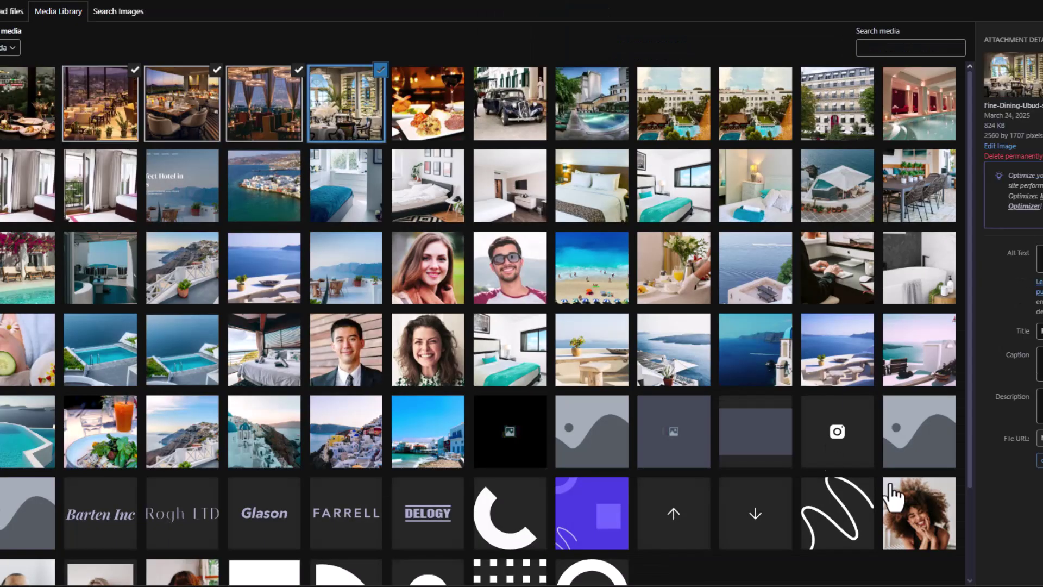
{"action": "key", "text": "Return"}
Step: Search the marker icon set for 'res' and choose the fork-and-knife icon
{"action": "scroll", "coordinate": [404, 311], "scroll_direction": "down", "scroll_amount": 2}
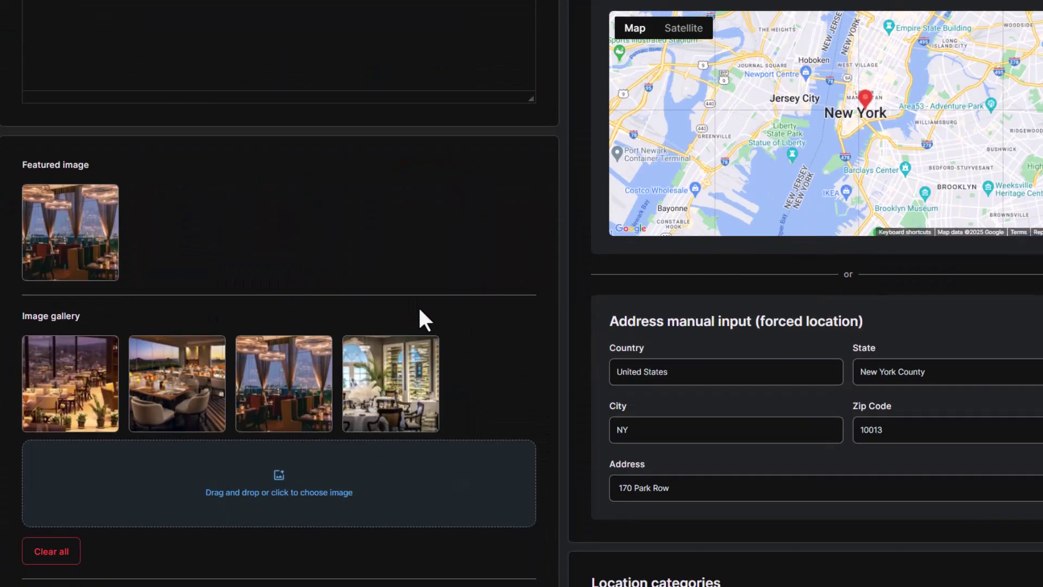
{"action": "scroll", "coordinate": [535, 290], "scroll_direction": "down", "scroll_amount": 3}
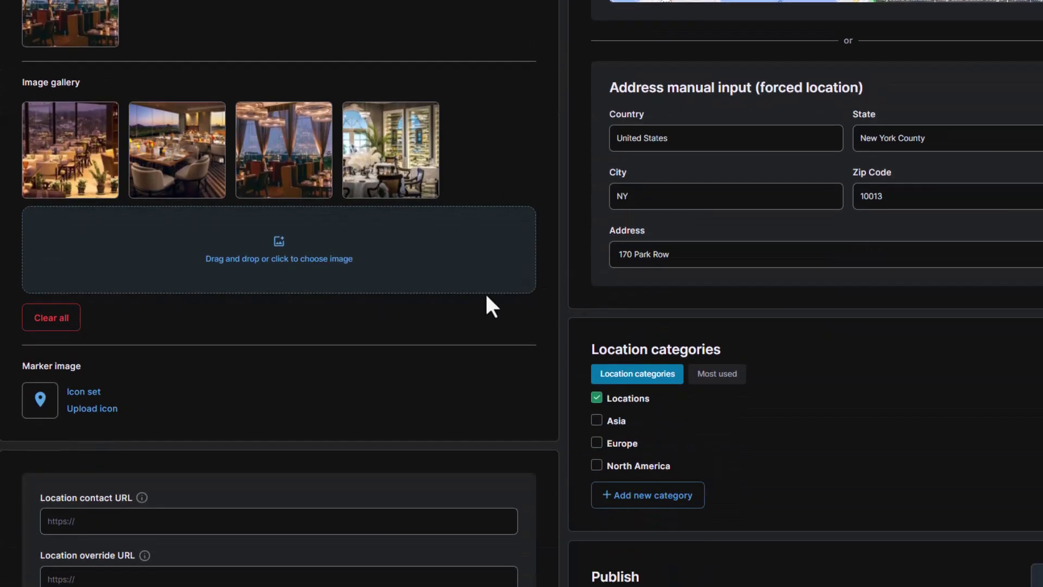
{"action": "scroll", "coordinate": [484, 326], "scroll_direction": "down", "scroll_amount": 1}
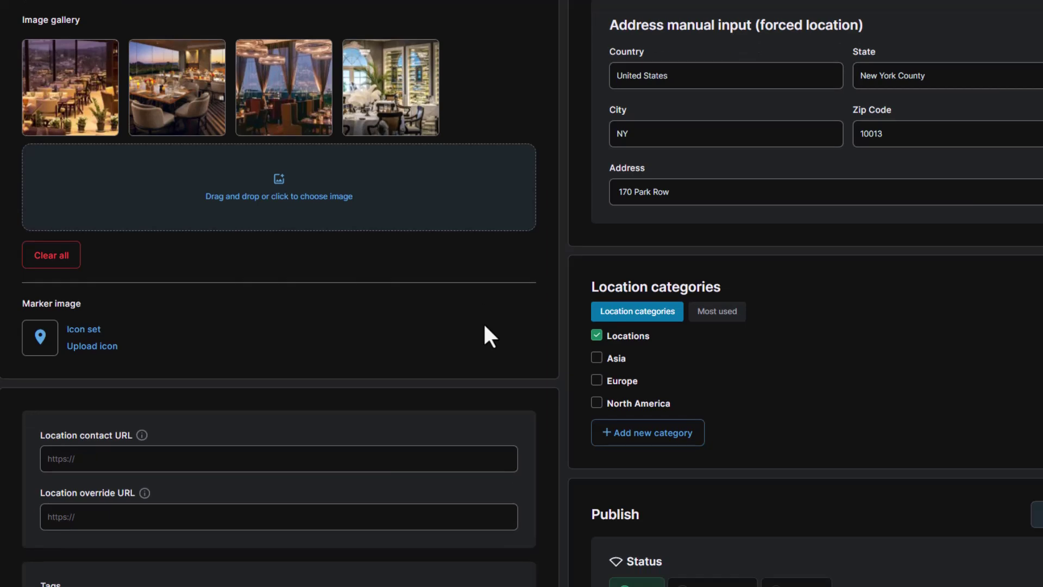
{"action": "scroll", "coordinate": [480, 326], "scroll_direction": "down", "scroll_amount": 3}
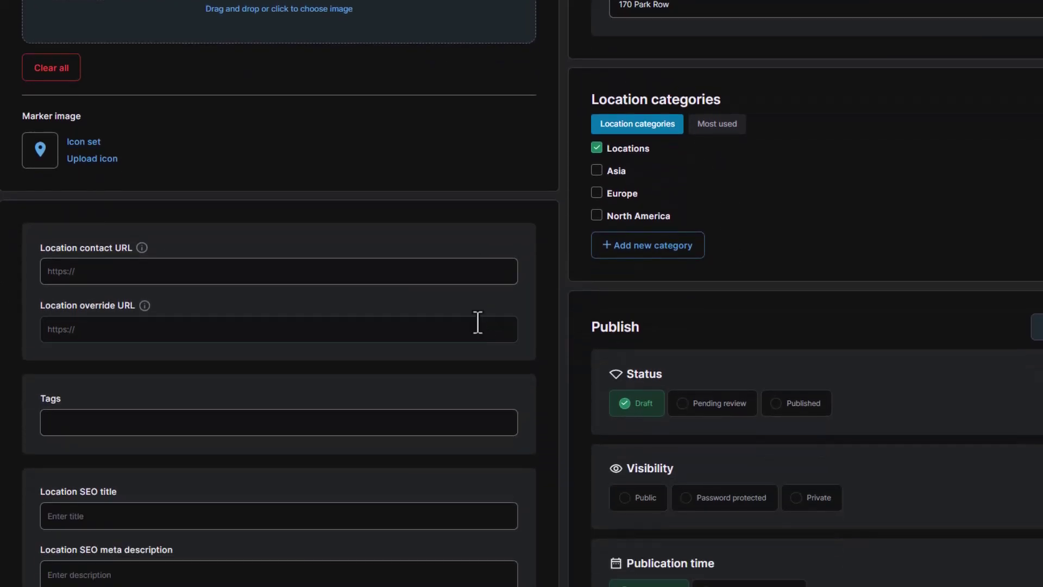
{"action": "left_click", "coordinate": [83, 142]}
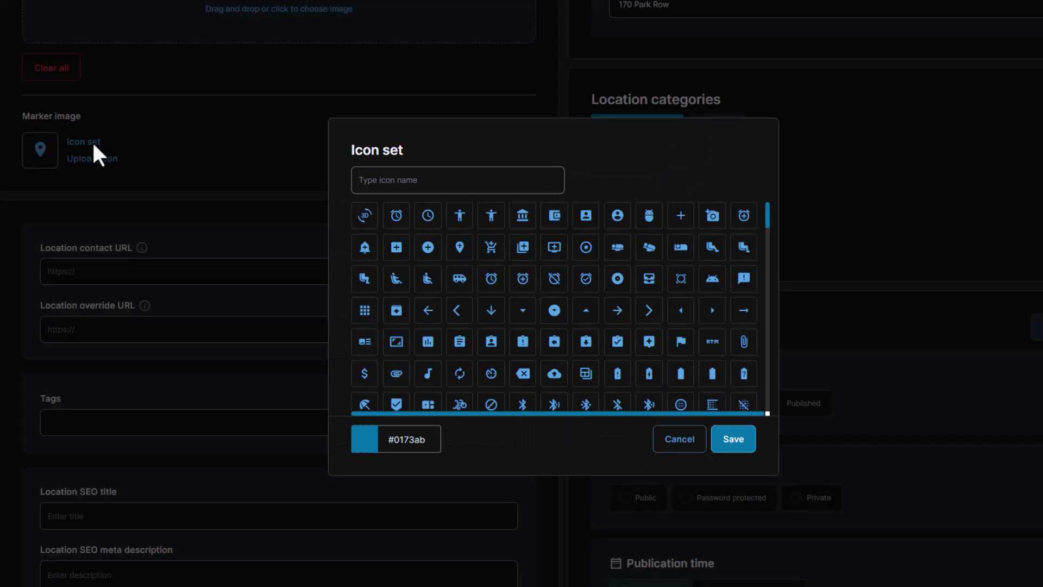
{"action": "left_click", "coordinate": [446, 185]}
{"action": "type", "text": "res"}
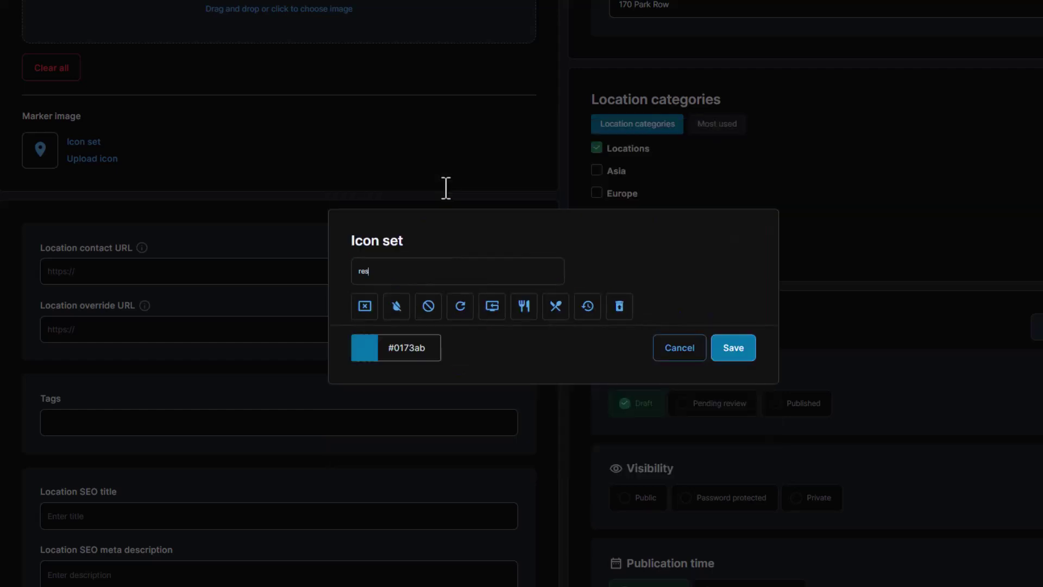
{"action": "left_click", "coordinate": [524, 309]}
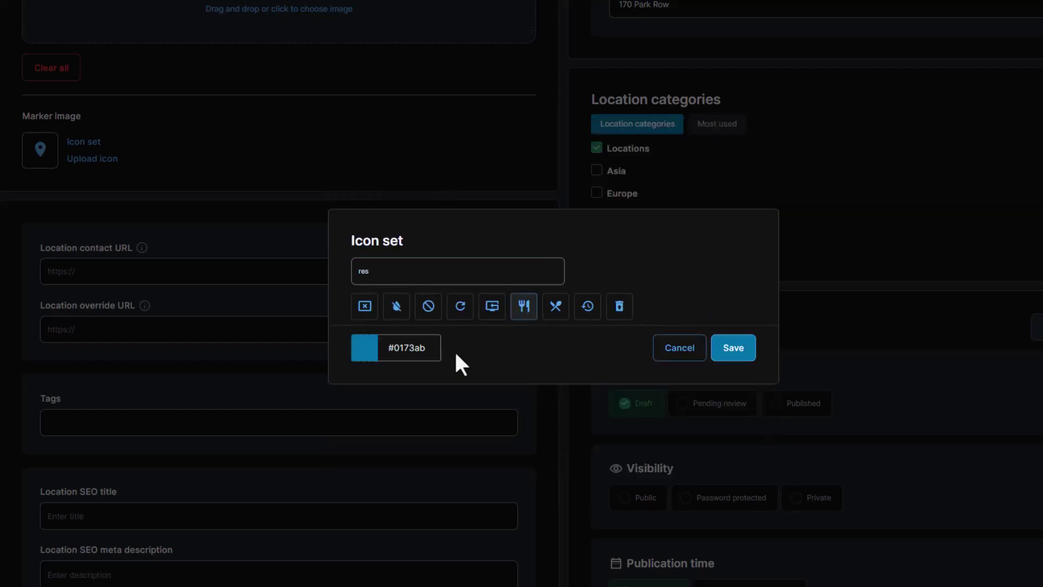
Step: Colour the icon bright green (#70ad00) and save the marker
{"action": "left_click", "coordinate": [363, 350]}
{"action": "left_click_drag", "start_coordinate": [444, 400], "coordinate": [441, 427]}
{"action": "left_click", "coordinate": [429, 368]}
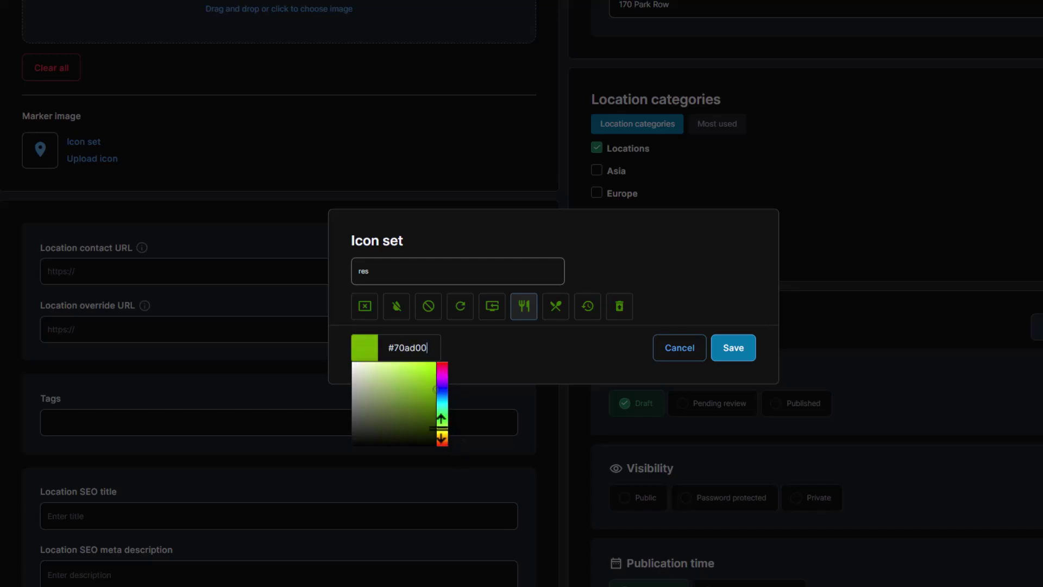
{"action": "left_click", "coordinate": [734, 350]}
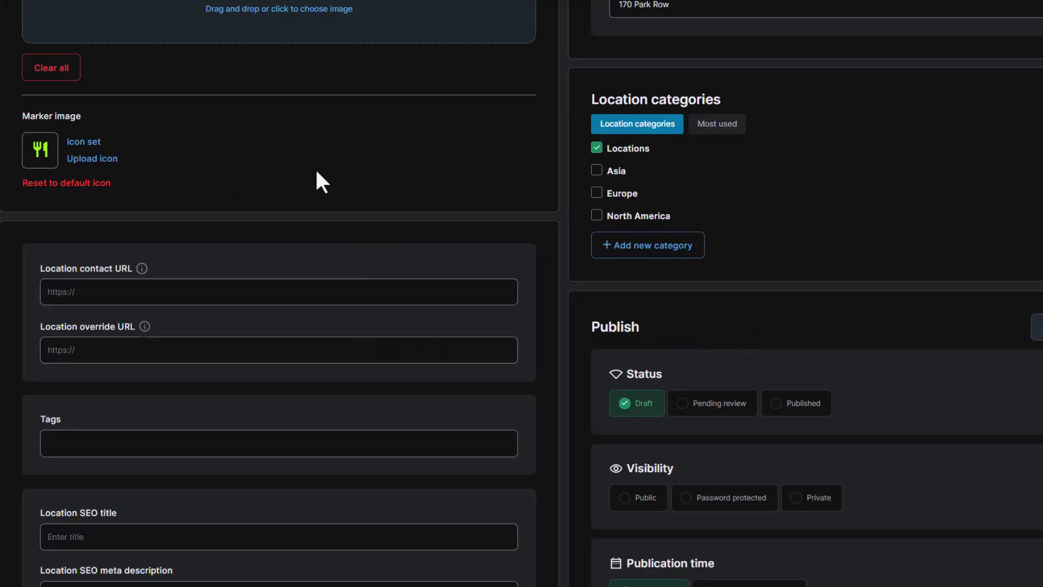
Step: Add 'restaurant' as a tag in the location's Tags field
{"action": "scroll", "coordinate": [317, 172], "scroll_direction": "down", "scroll_amount": 3}
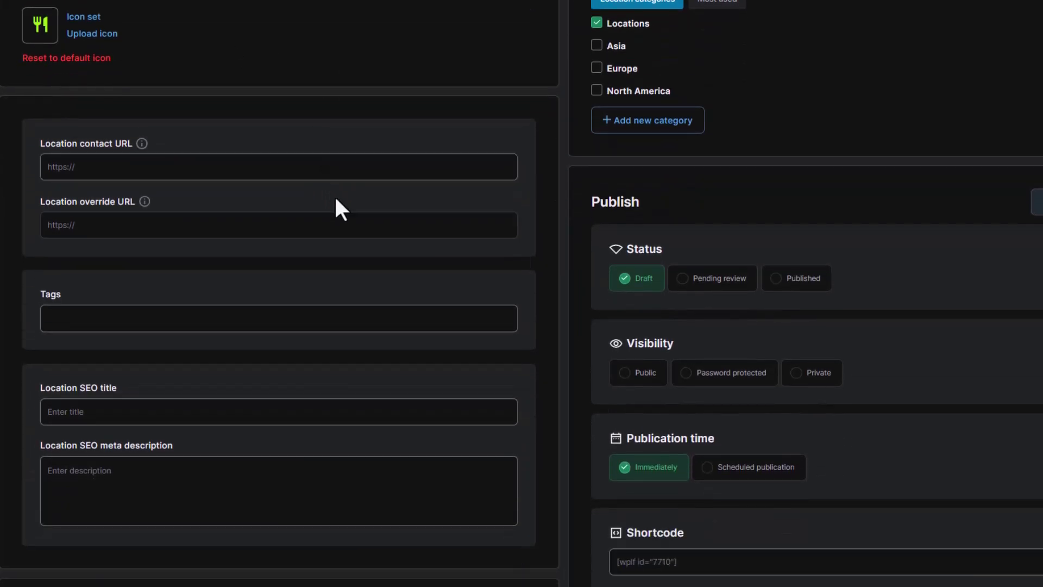
{"action": "scroll", "coordinate": [337, 201], "scroll_direction": "down", "scroll_amount": 3}
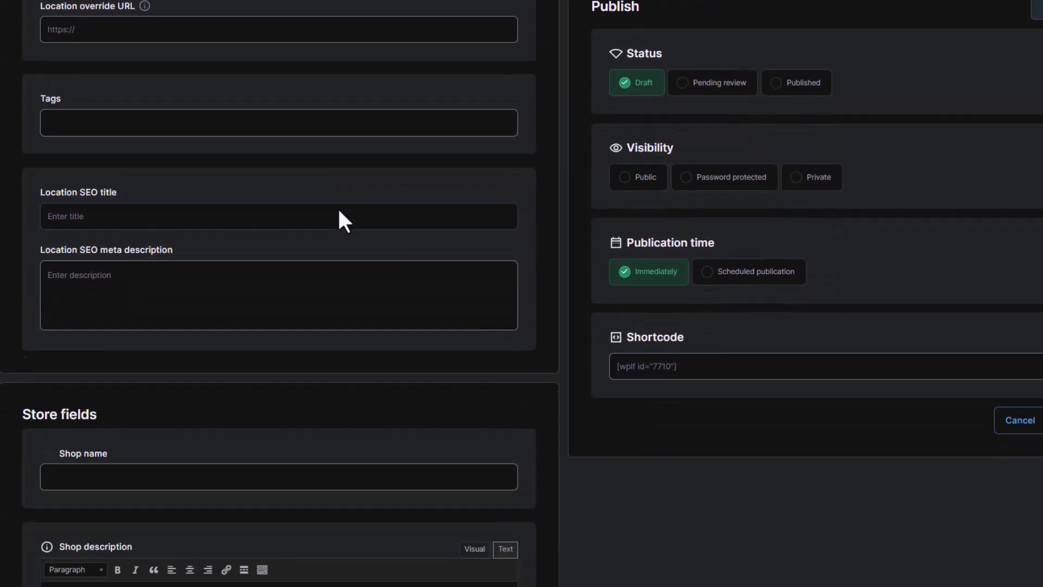
{"action": "scroll", "coordinate": [339, 212], "scroll_direction": "down", "scroll_amount": 7}
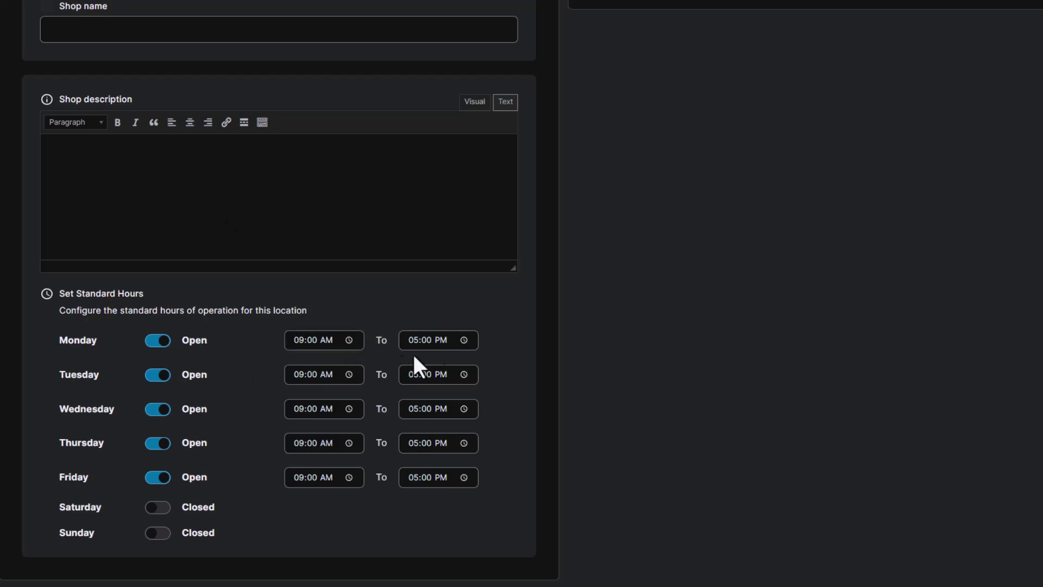
{"action": "scroll", "coordinate": [386, 210], "scroll_direction": "up", "scroll_amount": 6}
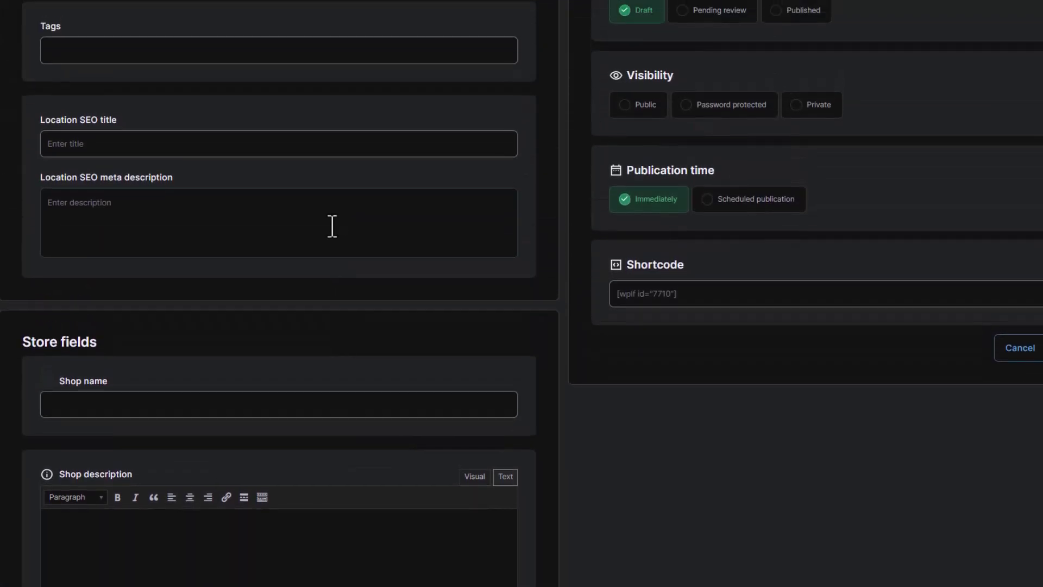
{"action": "scroll", "coordinate": [183, 158], "scroll_direction": "up", "scroll_amount": 1}
{"action": "left_click", "coordinate": [188, 115]}
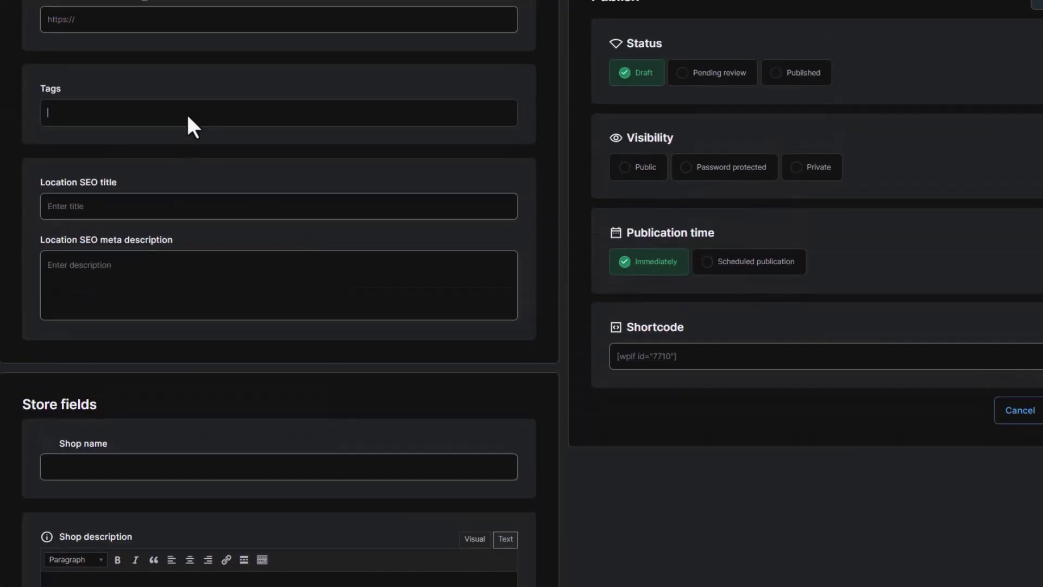
{"action": "type", "text": "restaur"}
{"action": "key", "text": "Down"}
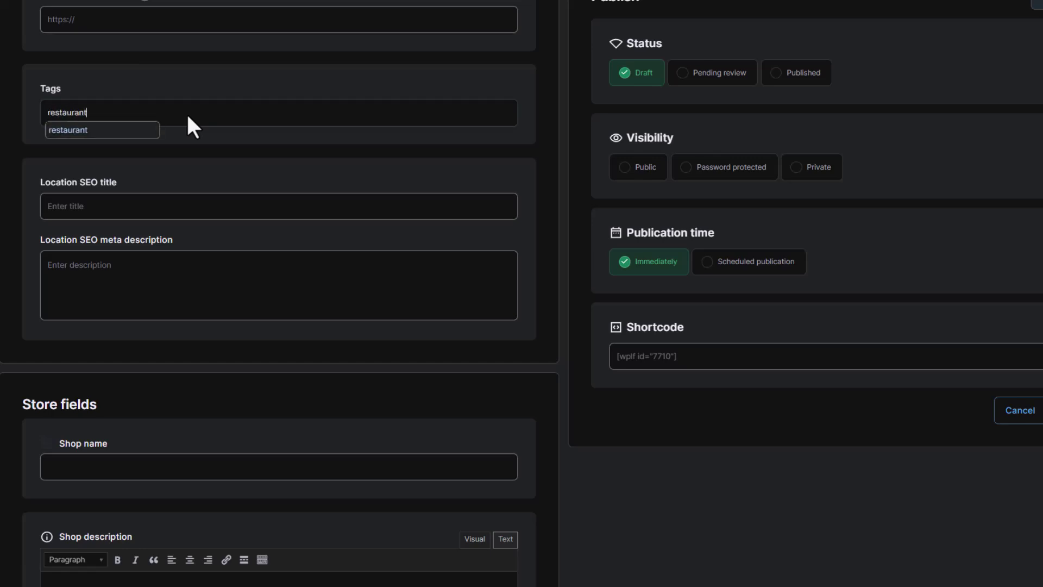
{"action": "key", "text": "Return"}
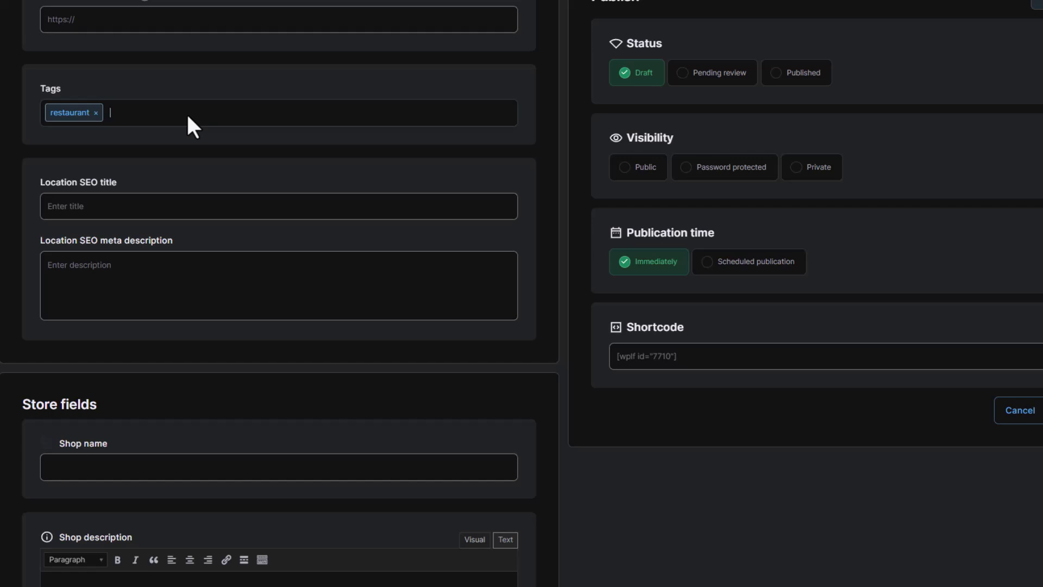
Step: Add 'luxury' as a second tag
{"action": "type", "text": "luxury"}
{"action": "key", "text": "Down"}
{"action": "key", "text": "Return"}
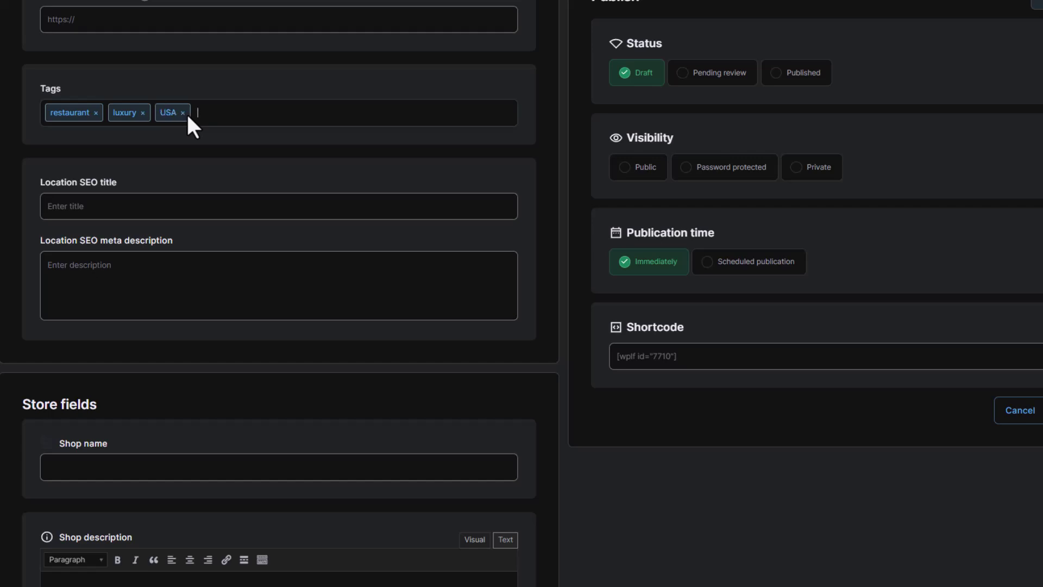
Step: Scroll through the Store fields and Standard Hours sections of the location form
{"action": "scroll", "coordinate": [299, 197], "scroll_direction": "down", "scroll_amount": 7}
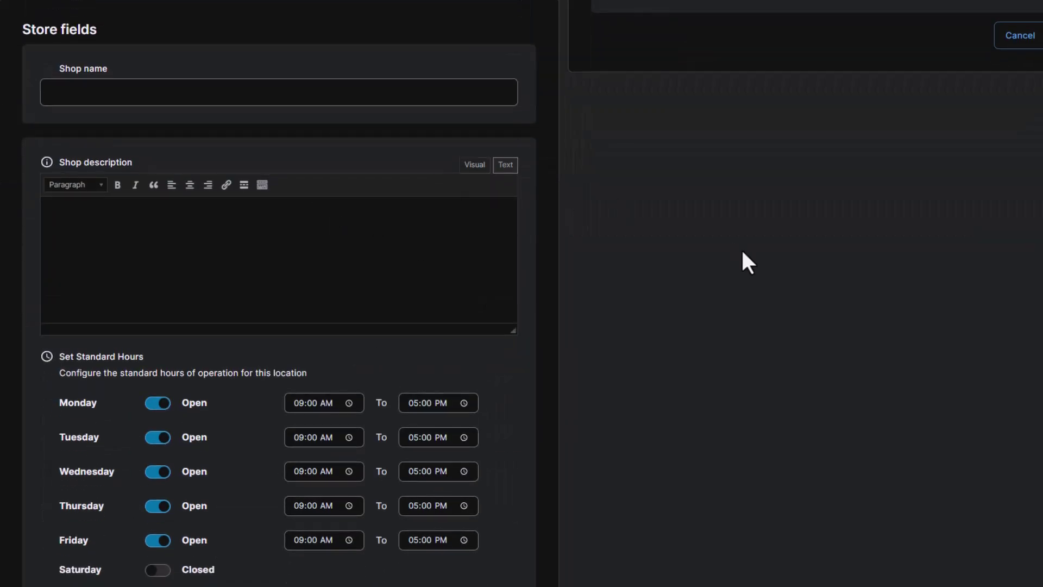
{"action": "scroll", "coordinate": [742, 253], "scroll_direction": "down", "scroll_amount": 1}
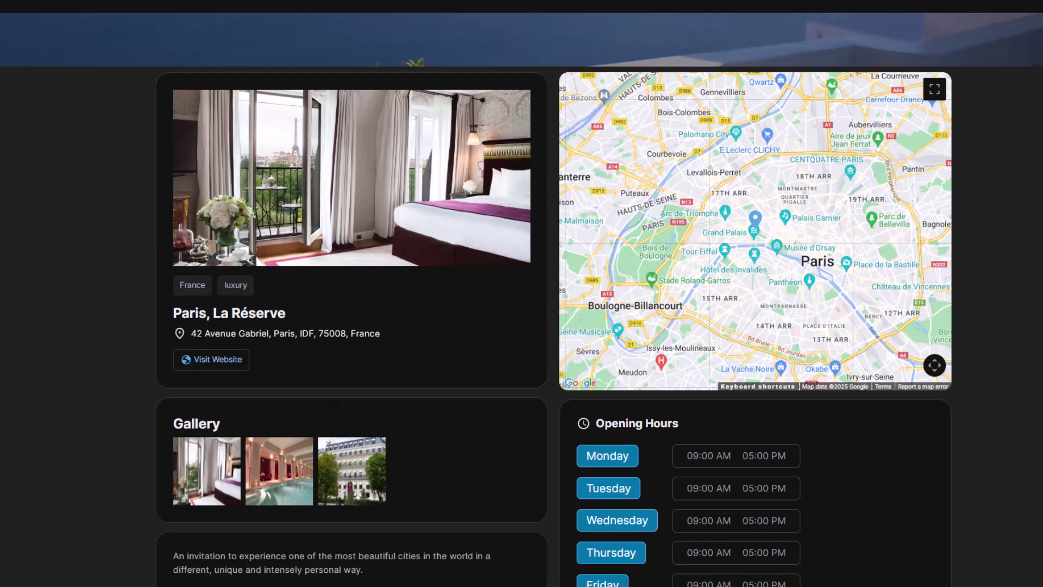
{"action": "scroll", "coordinate": [598, 305], "scroll_direction": "down", "scroll_amount": 1}
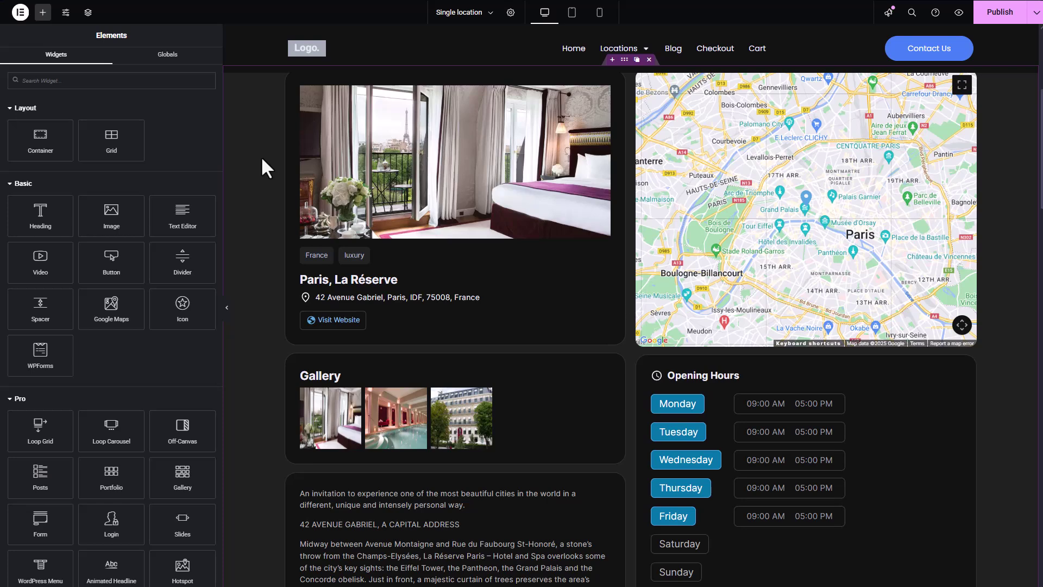
Step: Filter Elementor's widget list by 'loca' to find the location widgets
{"action": "left_click", "coordinate": [139, 84]}
{"action": "type", "text": "locatio"}
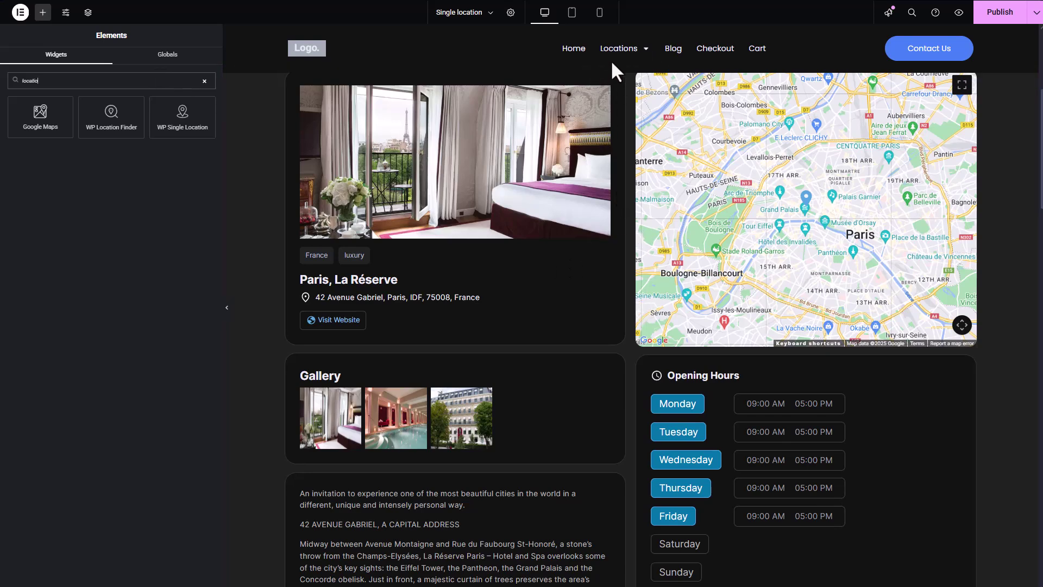
Step: Add a new section above the listing and drop a WP Location Finder widget into it
{"action": "scroll", "coordinate": [611, 59], "scroll_direction": "up", "scroll_amount": 2}
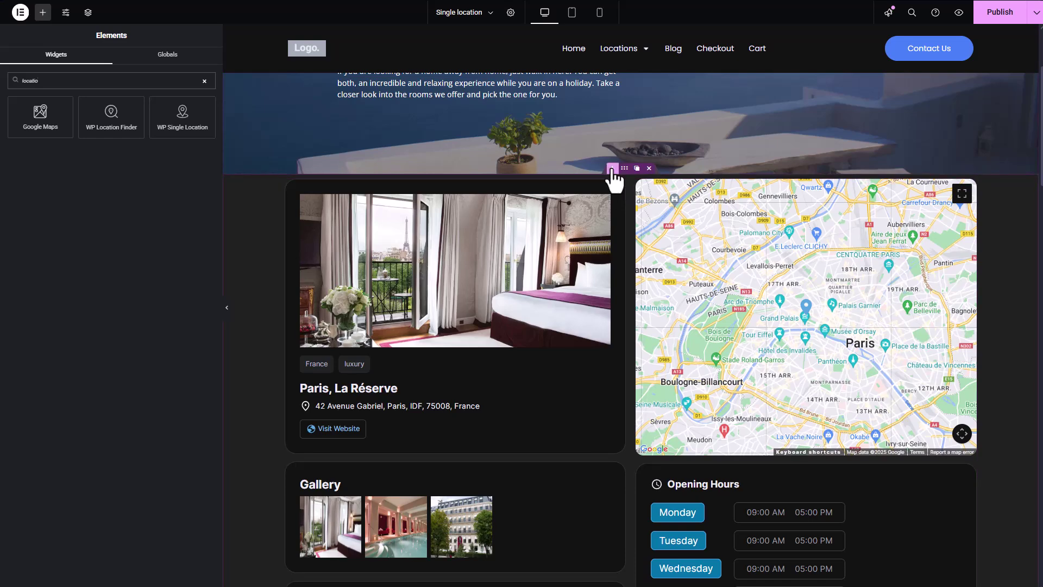
{"action": "left_click", "coordinate": [612, 168]}
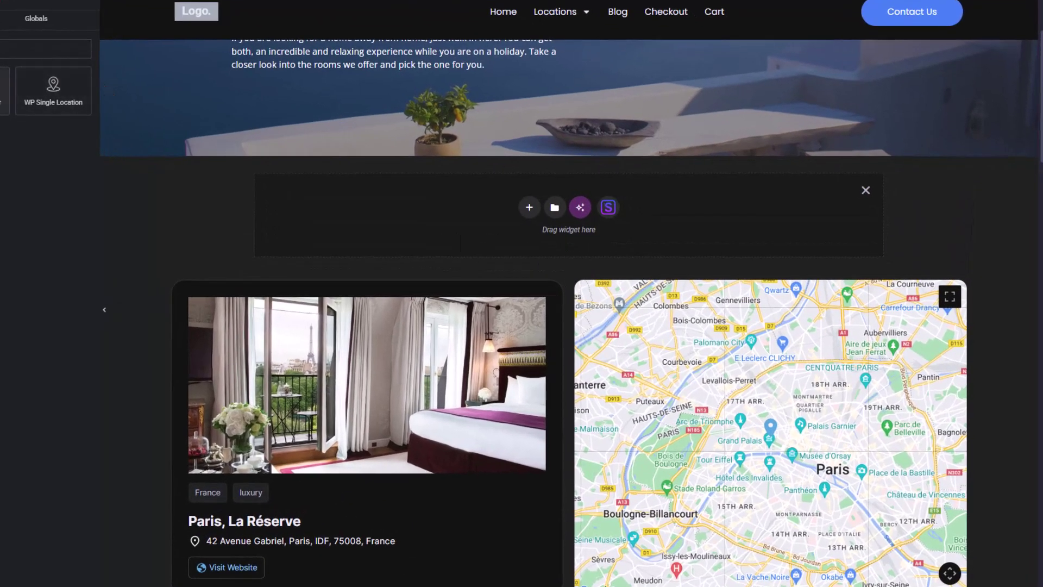
{"action": "left_click_drag", "start_coordinate": [5, 90], "coordinate": [490, 204]}
Step: Browse the found locations, focus The Rhythm Restaurant, then add another empty section above
{"action": "scroll", "coordinate": [491, 203], "scroll_direction": "down", "scroll_amount": 1}
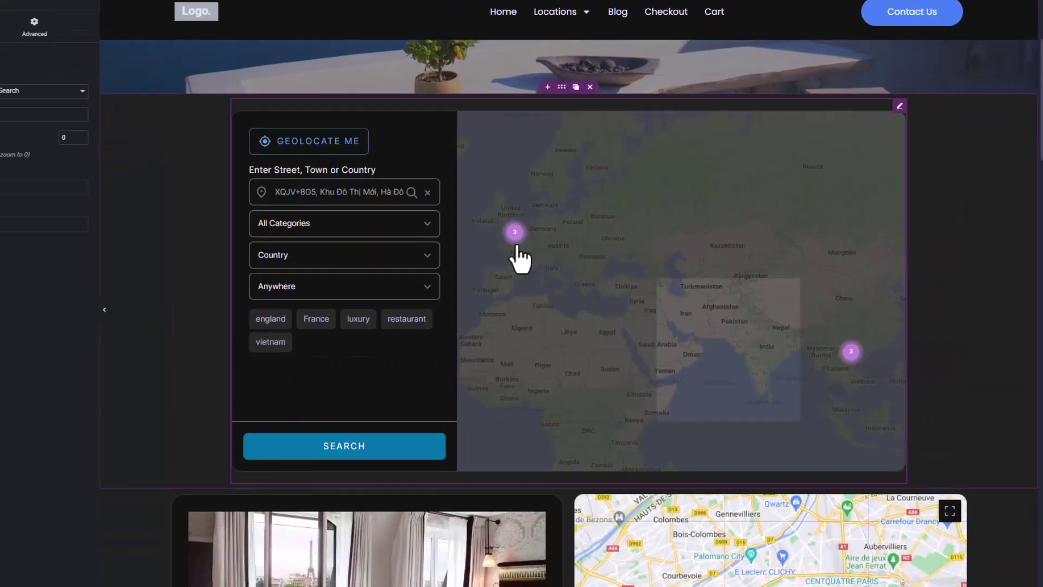
{"action": "left_click", "coordinate": [329, 152]}
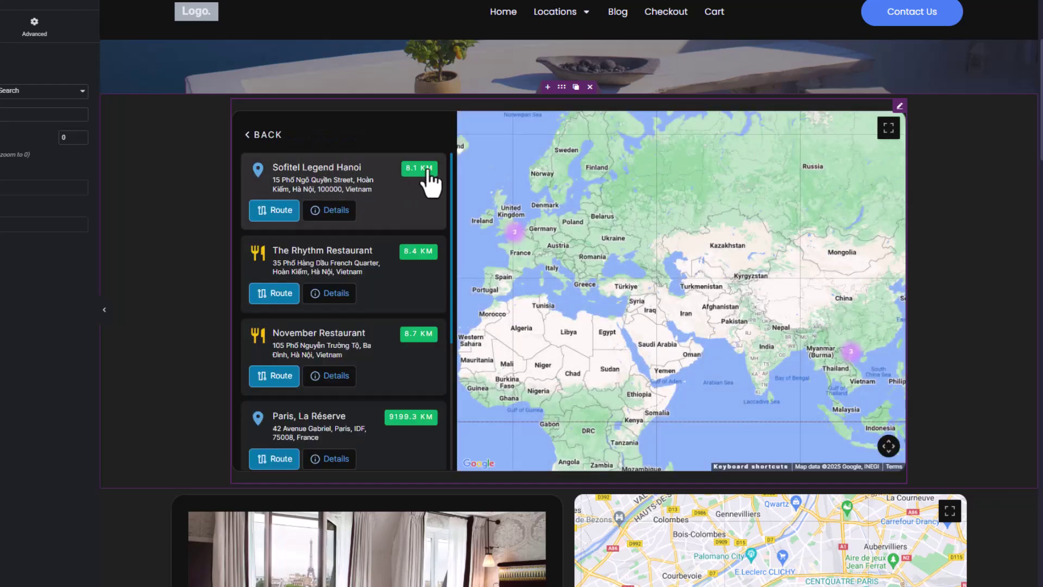
{"action": "left_click", "coordinate": [385, 293]}
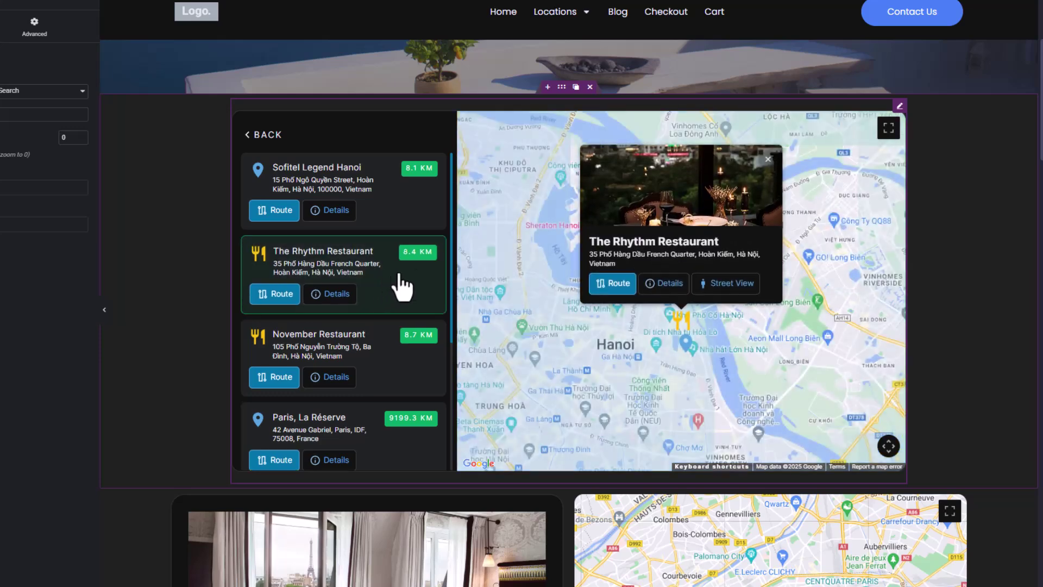
{"action": "scroll", "coordinate": [676, 355], "scroll_direction": "down", "scroll_amount": 2}
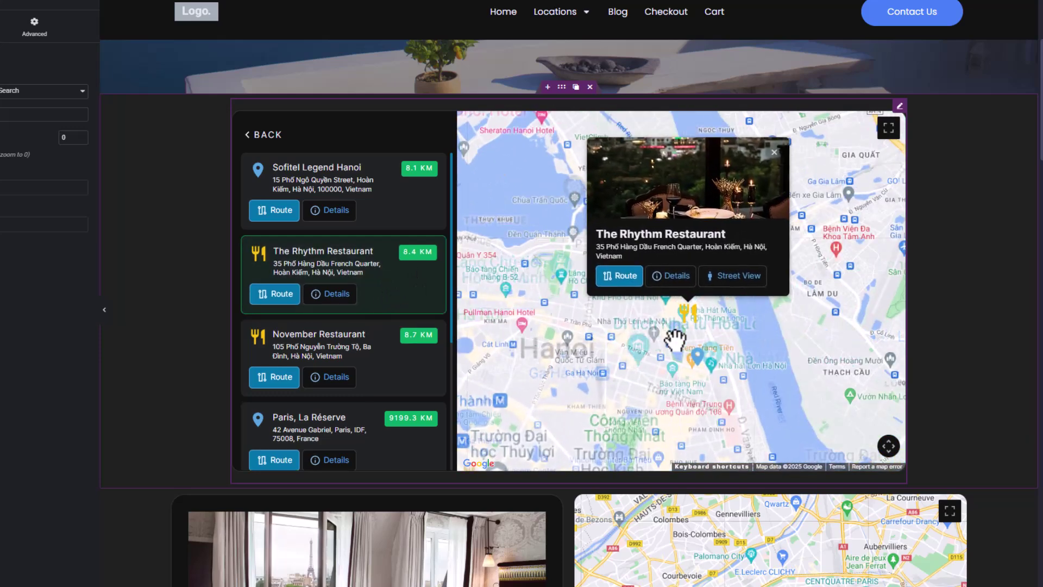
{"action": "left_click", "coordinate": [547, 87]}
Step: Drop a WP Single Location widget into the empty section and select Sofitel Legend Hanoi
{"action": "right_click", "coordinate": [471, 160]}
{"action": "left_click", "coordinate": [143, 127]}
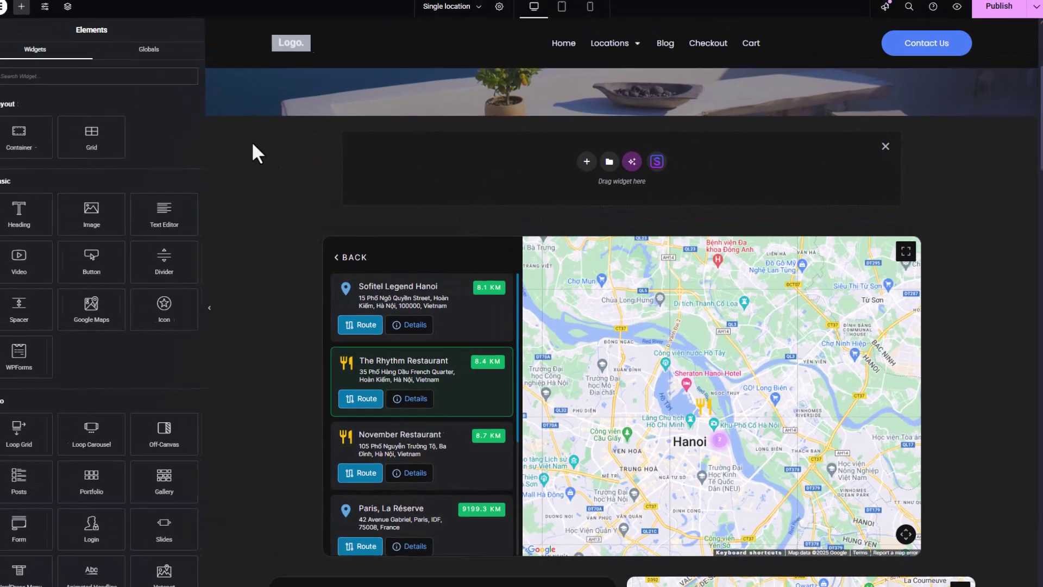
{"action": "left_click", "coordinate": [53, 55]}
{"action": "type", "text": "loca"}
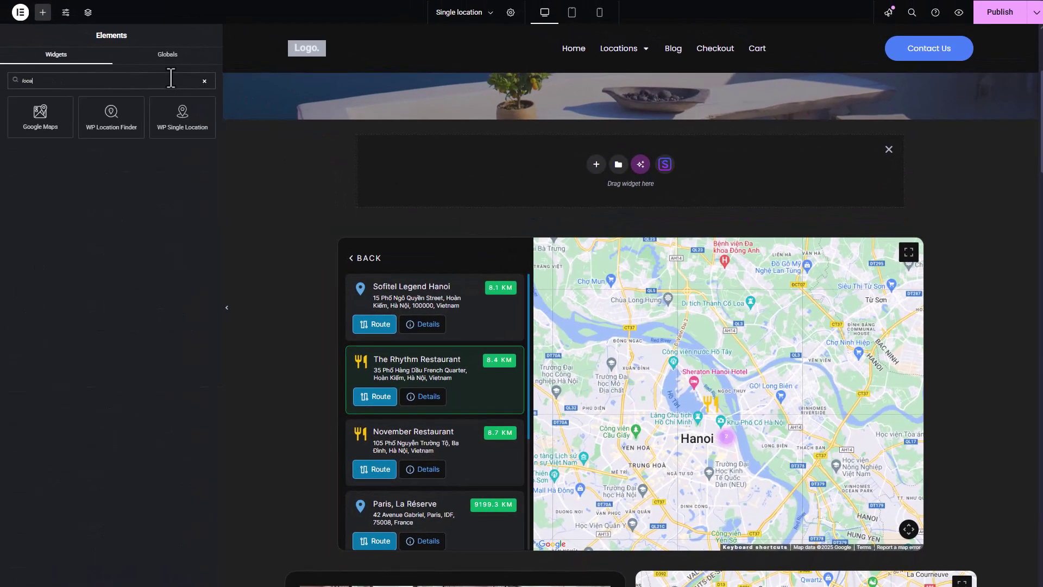
{"action": "left_click_drag", "start_coordinate": [182, 117], "coordinate": [569, 187]}
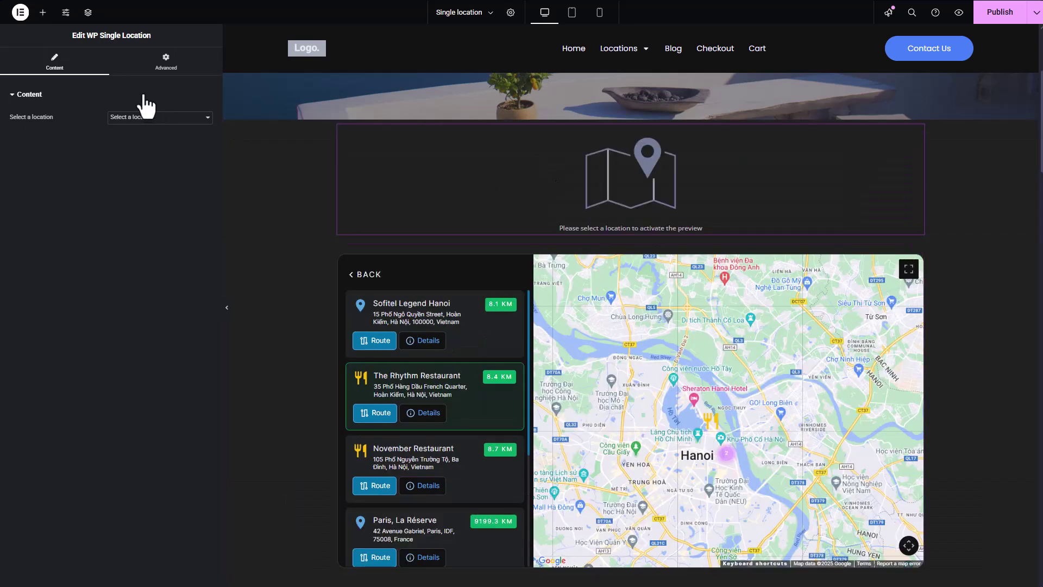
{"action": "left_click", "coordinate": [154, 117]}
{"action": "left_click", "coordinate": [154, 157]}
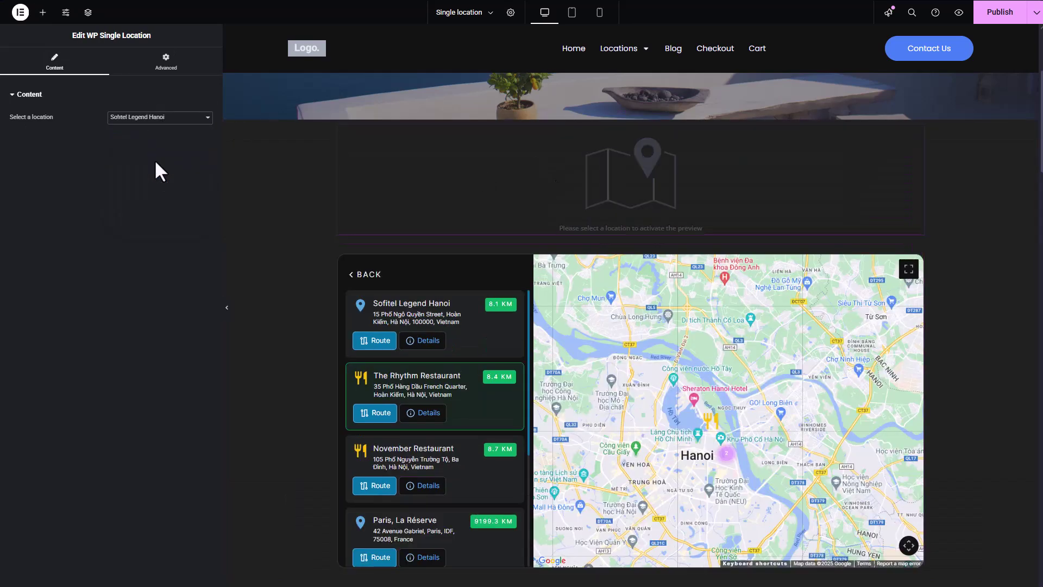
{"action": "scroll", "coordinate": [496, 195], "scroll_direction": "down", "scroll_amount": 2}
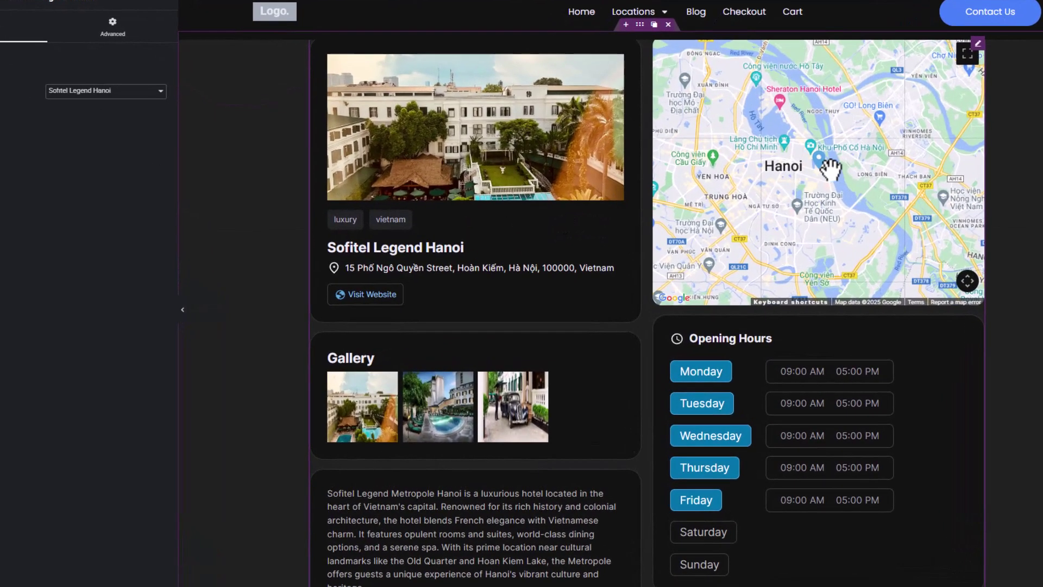
{"action": "scroll", "coordinate": [830, 170], "scroll_direction": "up", "scroll_amount": 5}
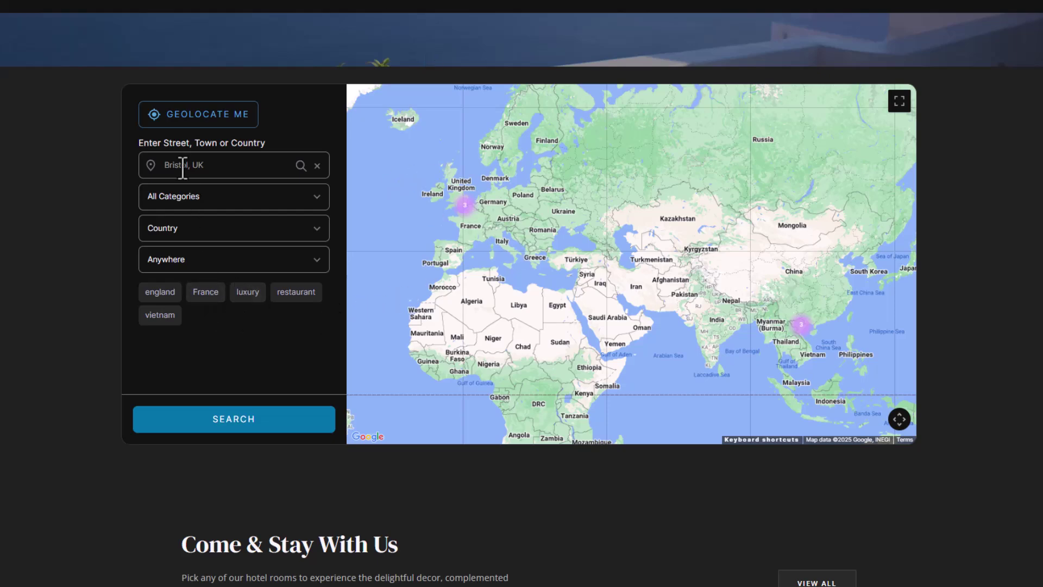
Step: Search locations by the France tag, then search by the luxury tag instead
{"action": "left_click", "coordinate": [198, 295]}
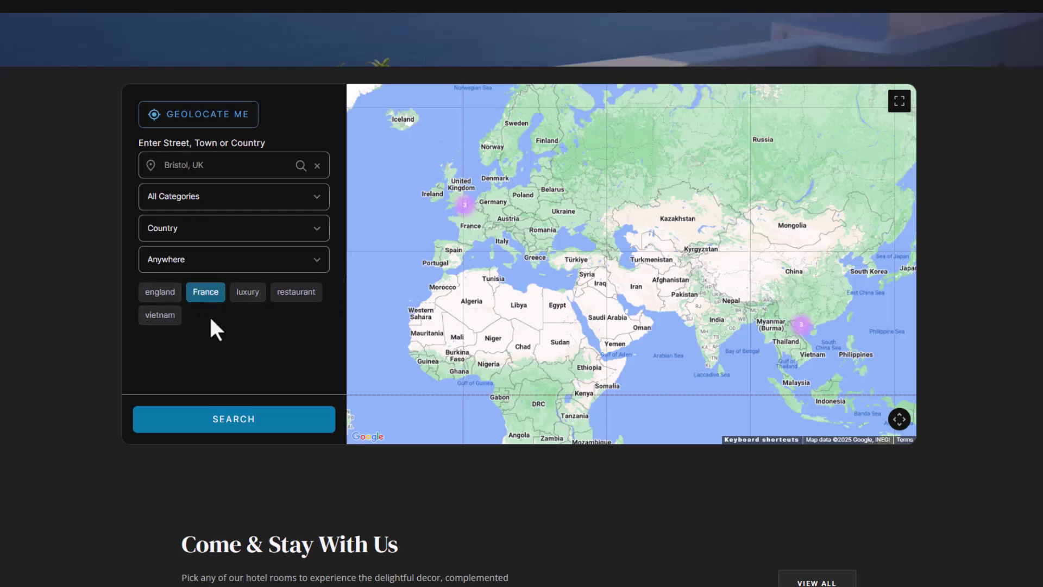
{"action": "left_click", "coordinate": [246, 421]}
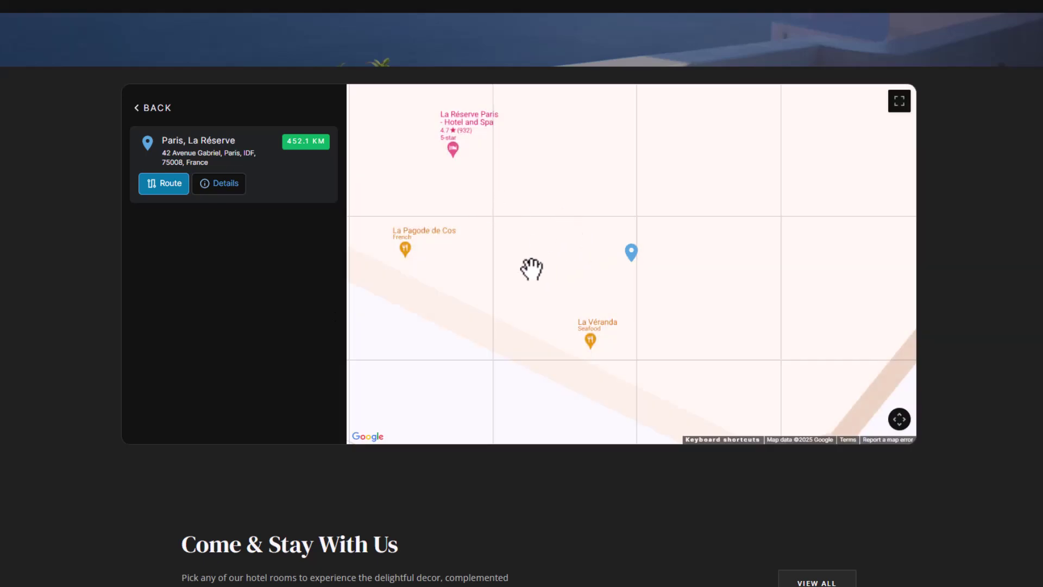
{"action": "left_click", "coordinate": [152, 112]}
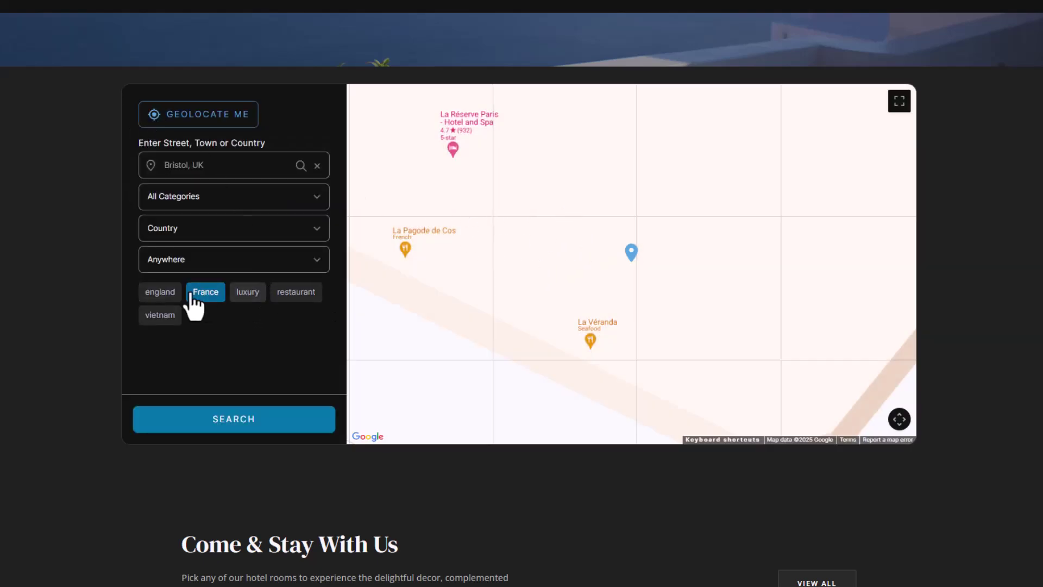
{"action": "left_click", "coordinate": [204, 294]}
{"action": "left_click", "coordinate": [248, 292]}
{"action": "left_click", "coordinate": [256, 418]}
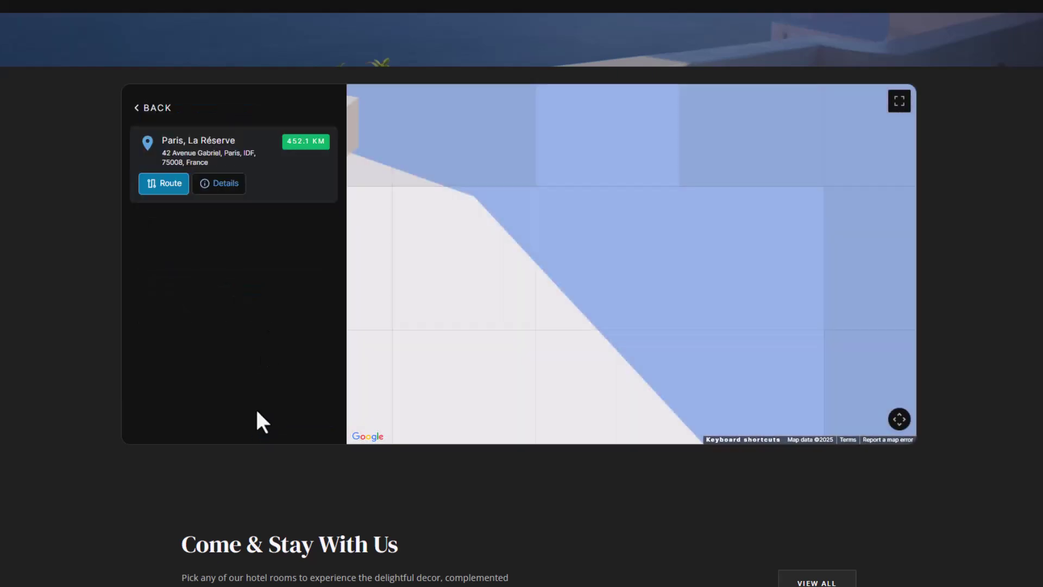
{"action": "scroll", "coordinate": [277, 317], "scroll_direction": "down", "scroll_amount": 4}
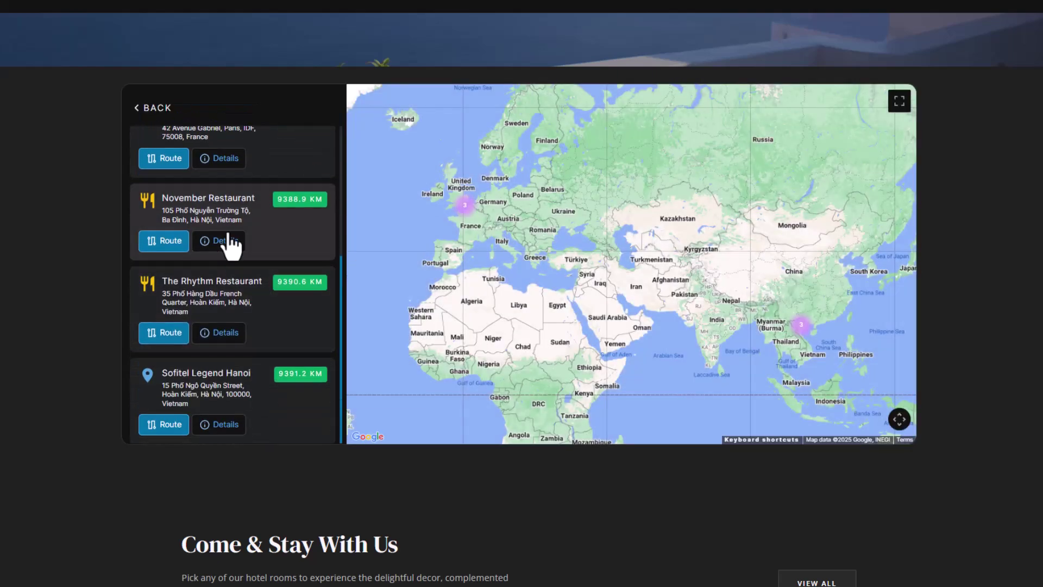
{"action": "scroll", "coordinate": [277, 190], "scroll_direction": "up", "scroll_amount": 1}
Step: Open the Paris, La Réserve detail page, browse it, and get directions from Bristol
{"action": "left_click", "coordinate": [276, 211]}
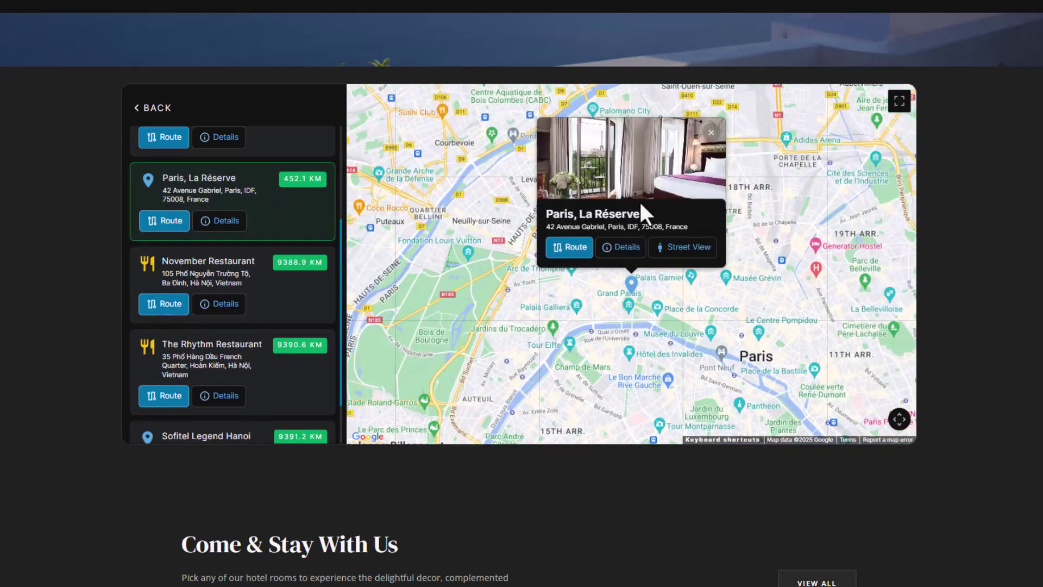
{"action": "left_click", "coordinate": [624, 249]}
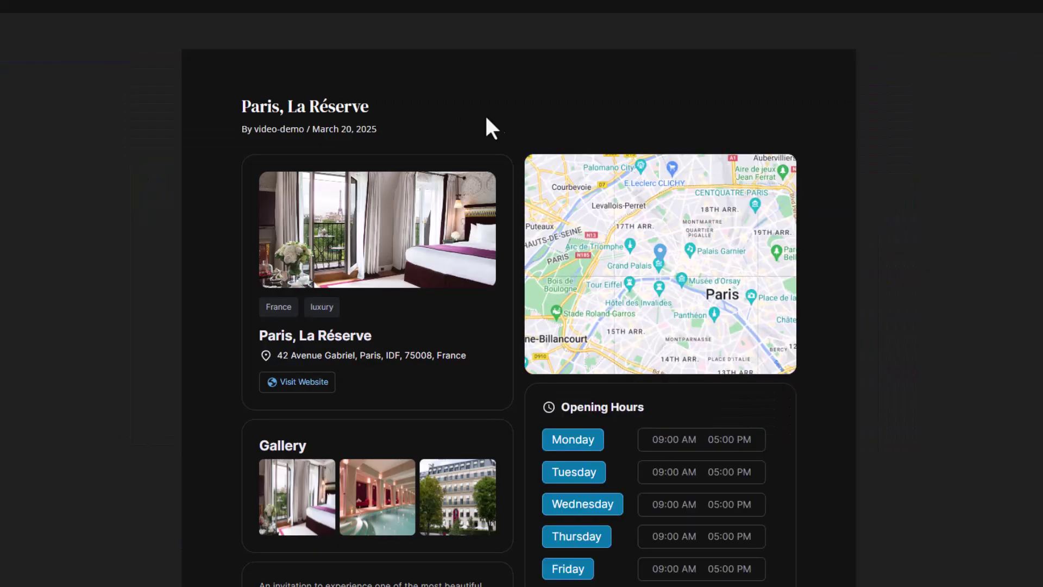
{"action": "scroll", "coordinate": [562, 145], "scroll_direction": "down", "scroll_amount": 2}
{"action": "scroll", "coordinate": [869, 286], "scroll_direction": "down", "scroll_amount": 5}
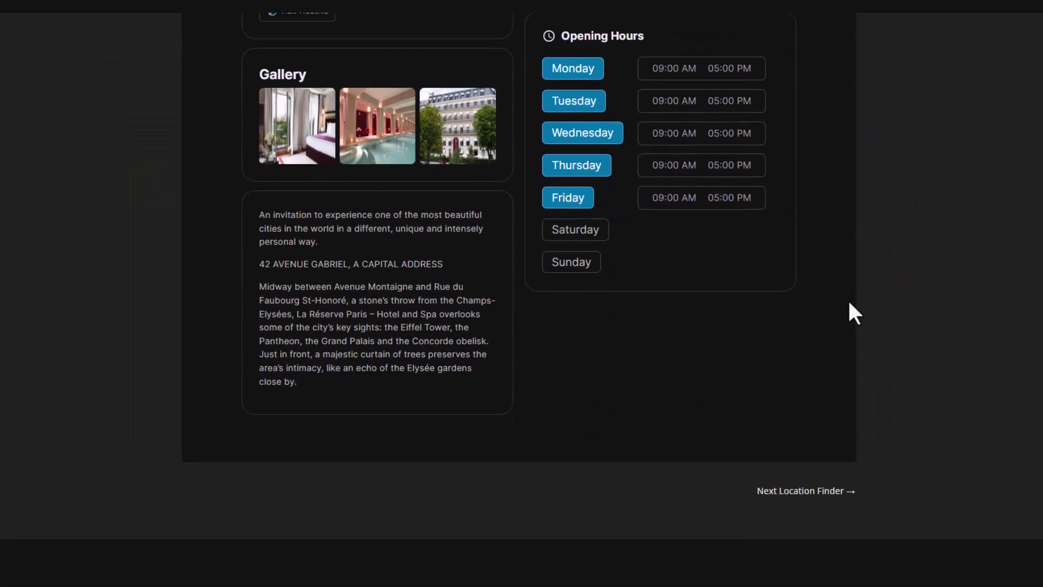
{"action": "scroll", "coordinate": [847, 310], "scroll_direction": "up", "scroll_amount": 5}
{"action": "key", "text": "alt+Left"}
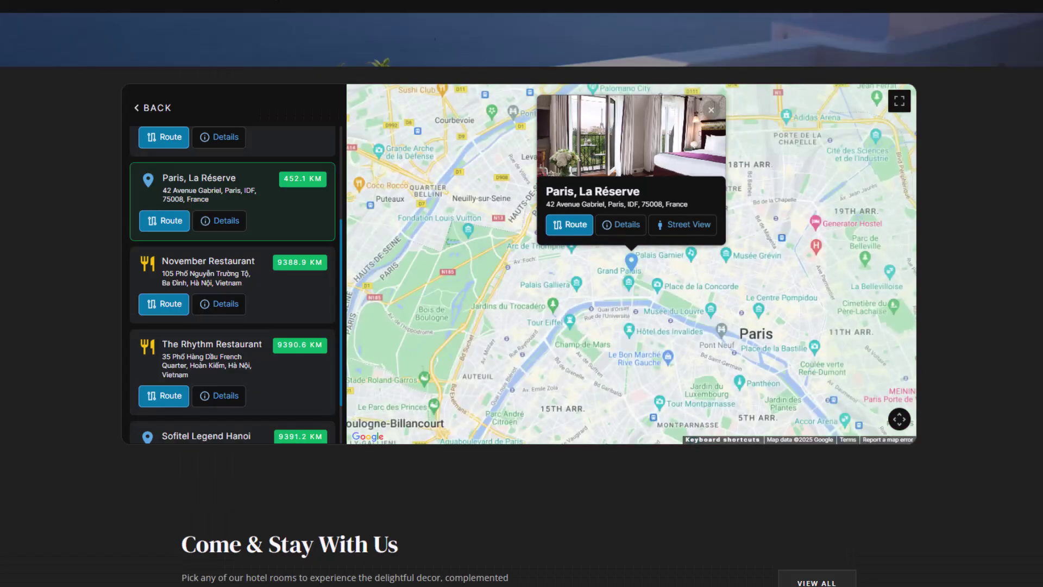
{"action": "key", "text": "alt+Right"}
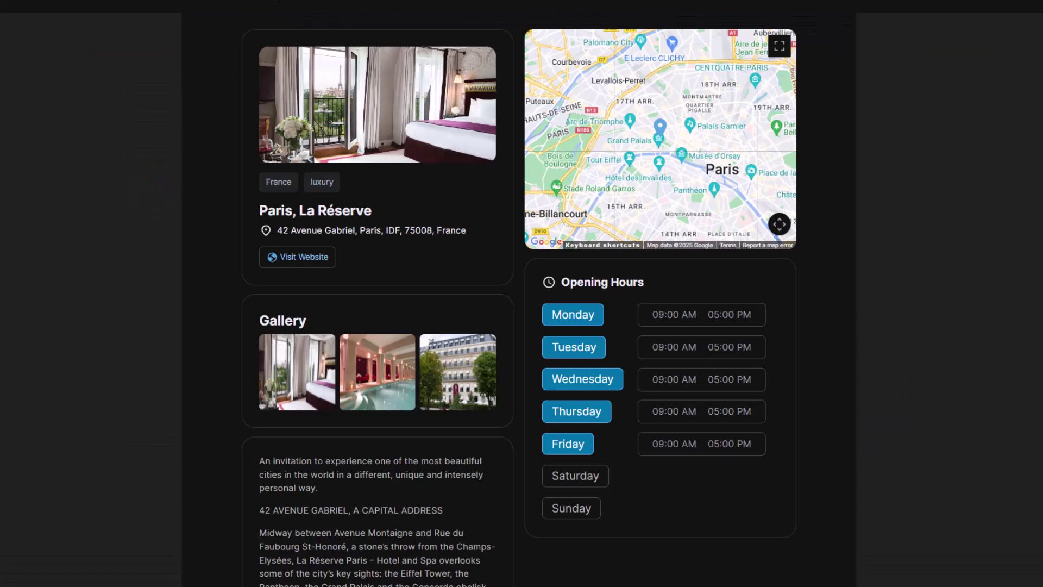
{"action": "scroll", "coordinate": [566, 205], "scroll_direction": "down", "scroll_amount": 2}
{"action": "scroll", "coordinate": [742, 226], "scroll_direction": "down", "scroll_amount": 2}
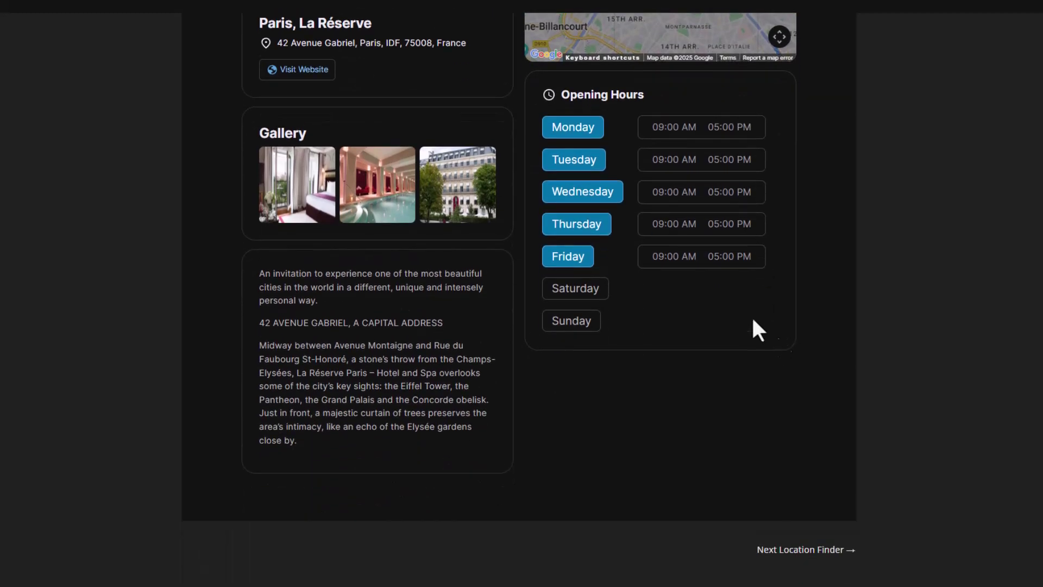
{"action": "scroll", "coordinate": [742, 455], "scroll_direction": "up", "scroll_amount": 3}
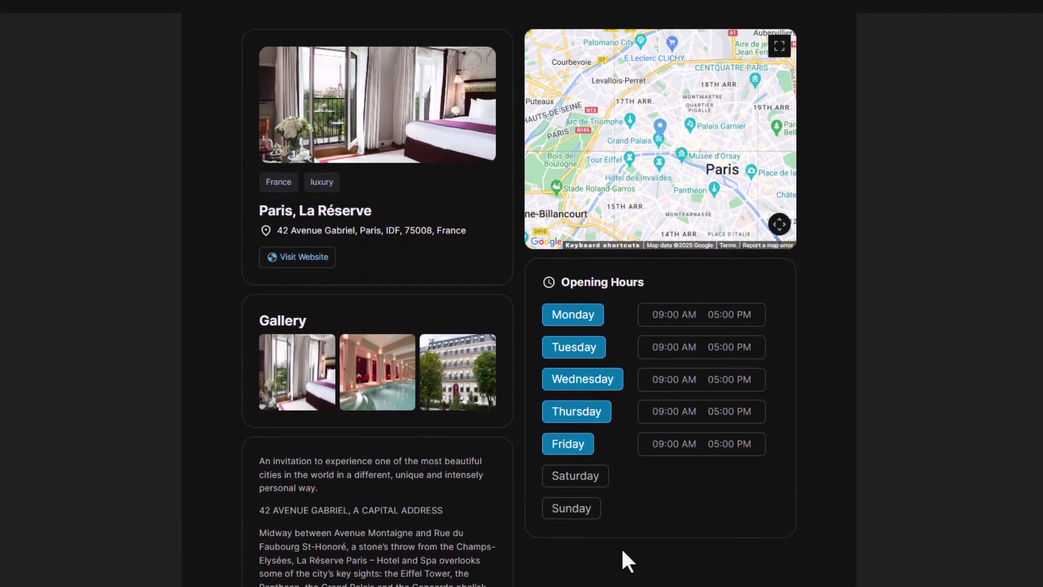
{"action": "scroll", "coordinate": [638, 554], "scroll_direction": "down", "scroll_amount": 2}
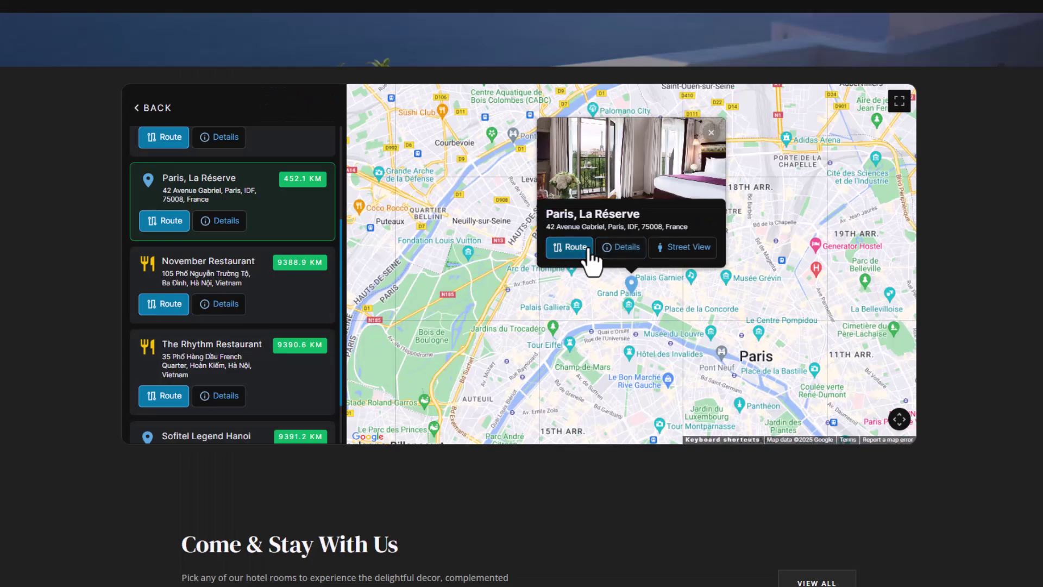
{"action": "left_click", "coordinate": [583, 249]}
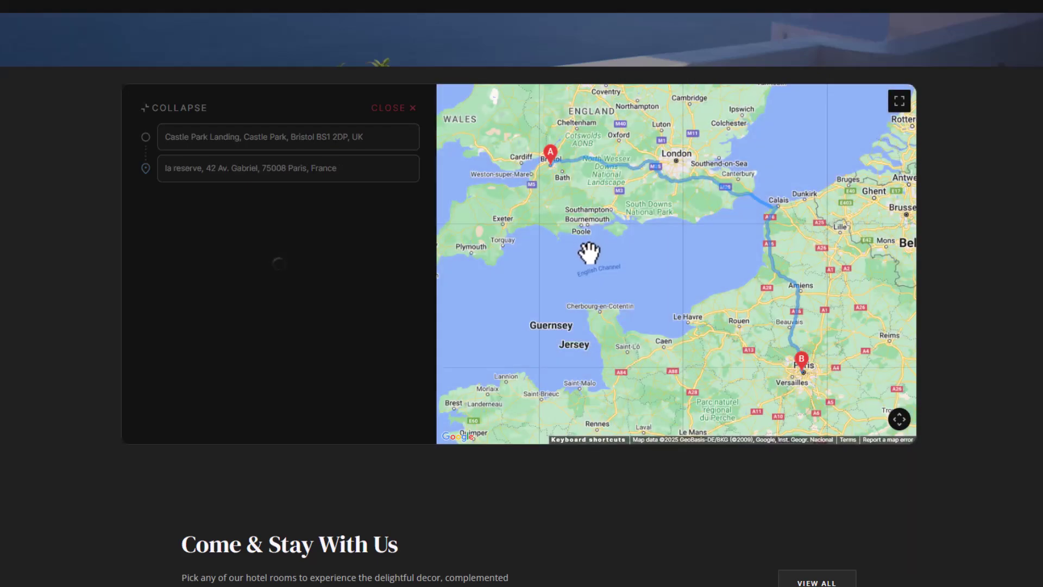
Step: Close the route and walk along the street near La Réserve in Street View
{"action": "left_click", "coordinate": [386, 108]}
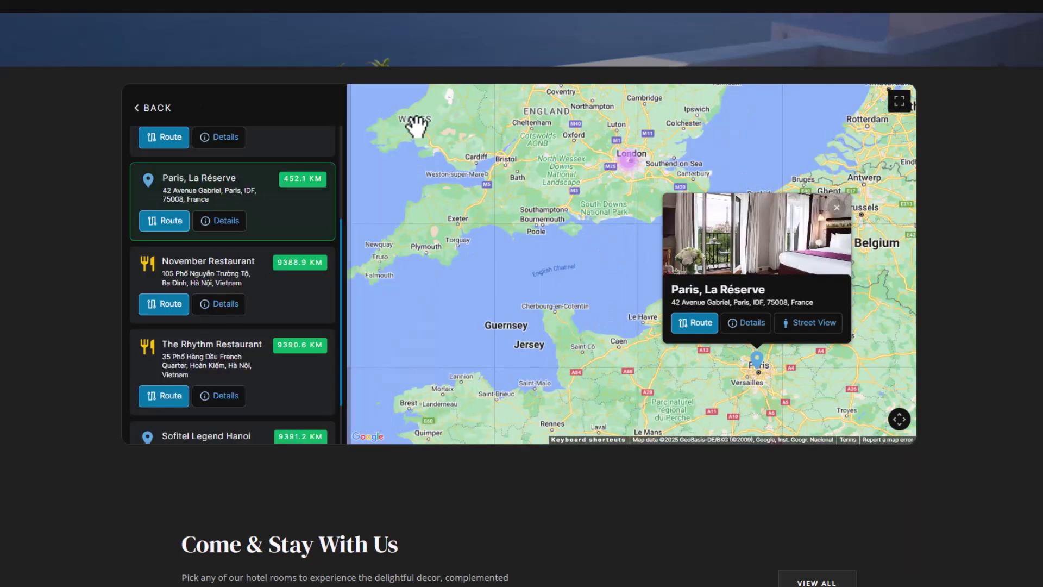
{"action": "left_click", "coordinate": [802, 338]}
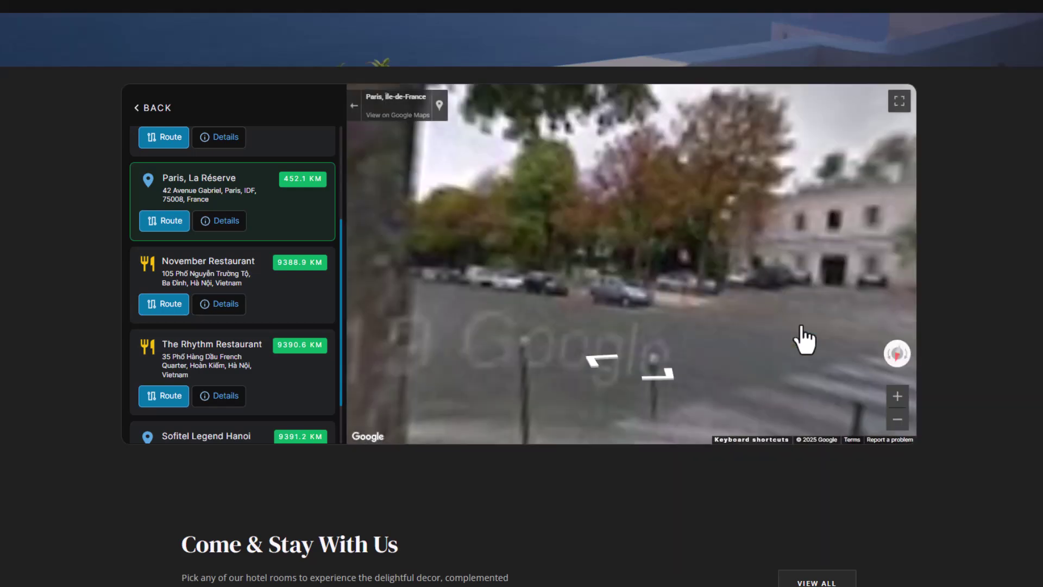
{"action": "left_click_drag", "start_coordinate": [719, 292], "coordinate": [465, 266]}
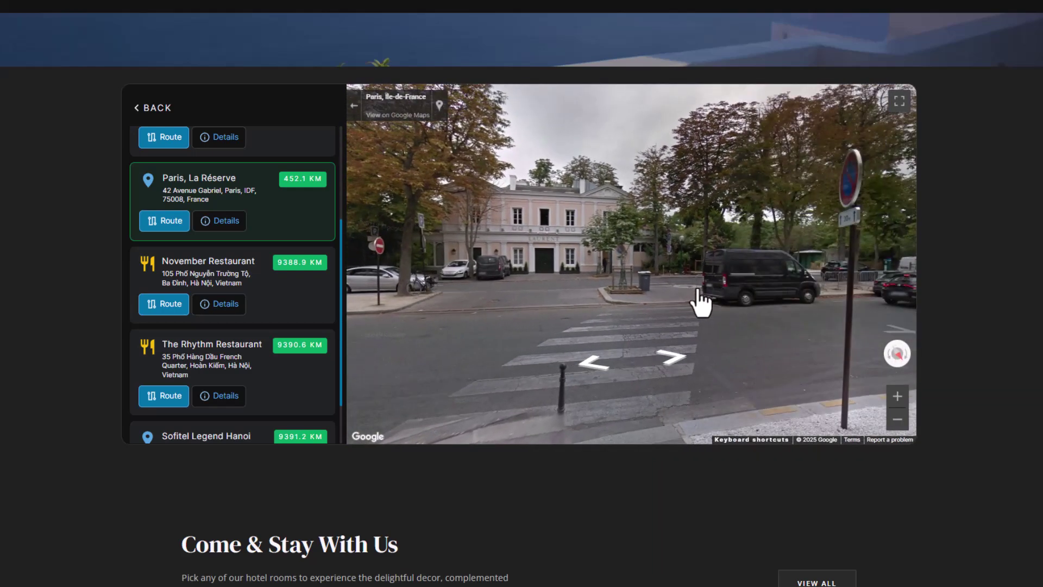
{"action": "left_click", "coordinate": [706, 293]}
{"action": "left_click_drag", "start_coordinate": [714, 289], "coordinate": [473, 291]}
{"action": "left_click", "coordinate": [794, 305]}
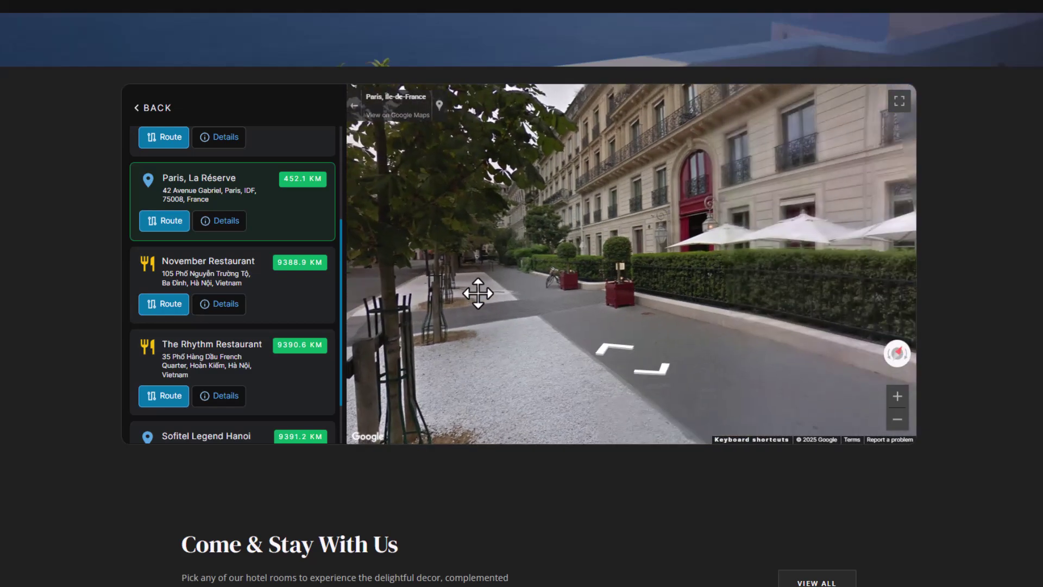
{"action": "left_click_drag", "start_coordinate": [756, 304], "coordinate": [467, 293]}
{"action": "left_click", "coordinate": [763, 303]}
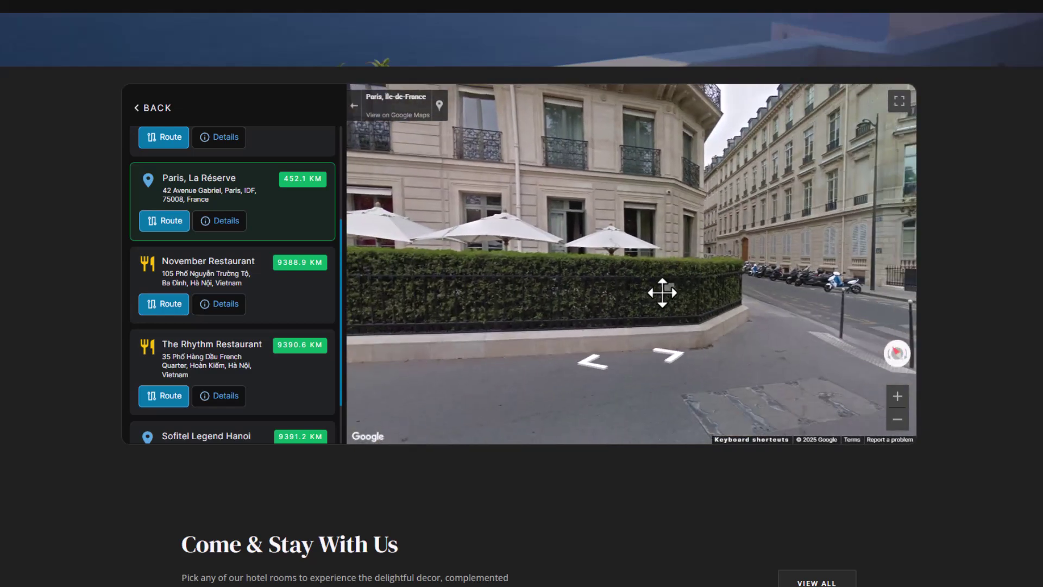
{"action": "left_click_drag", "start_coordinate": [661, 291], "coordinate": [740, 344]}
{"action": "left_click", "coordinate": [709, 336]}
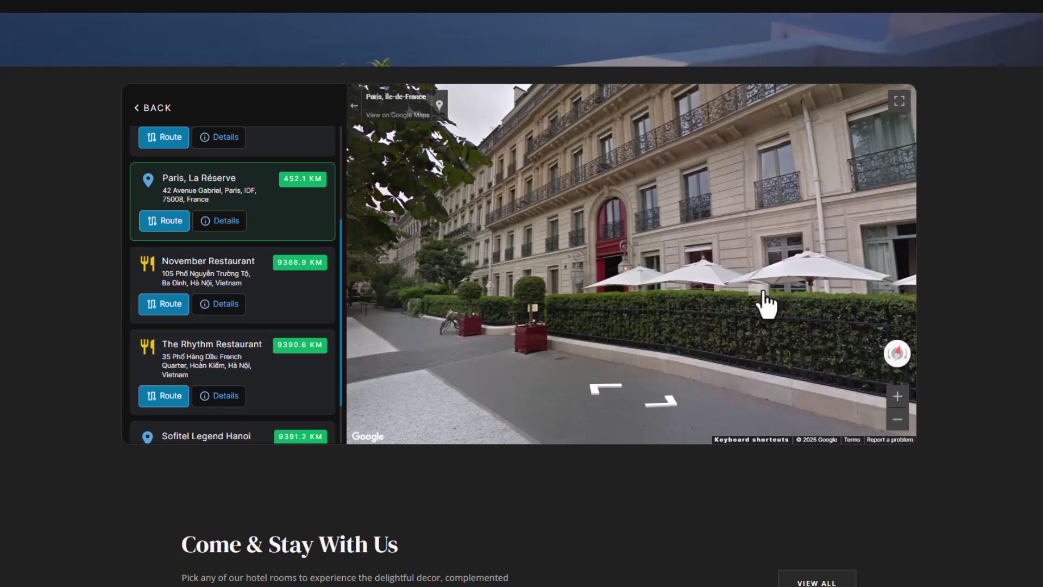
Step: Continue up to the red-door hotel facade, then return to the search form
{"action": "left_click", "coordinate": [710, 279]}
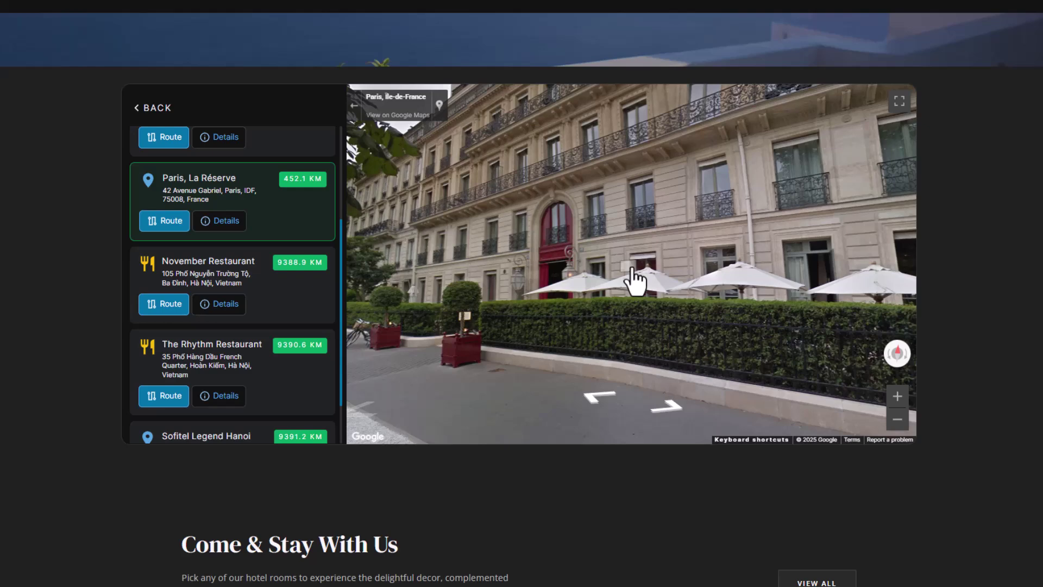
{"action": "left_click", "coordinate": [635, 281]}
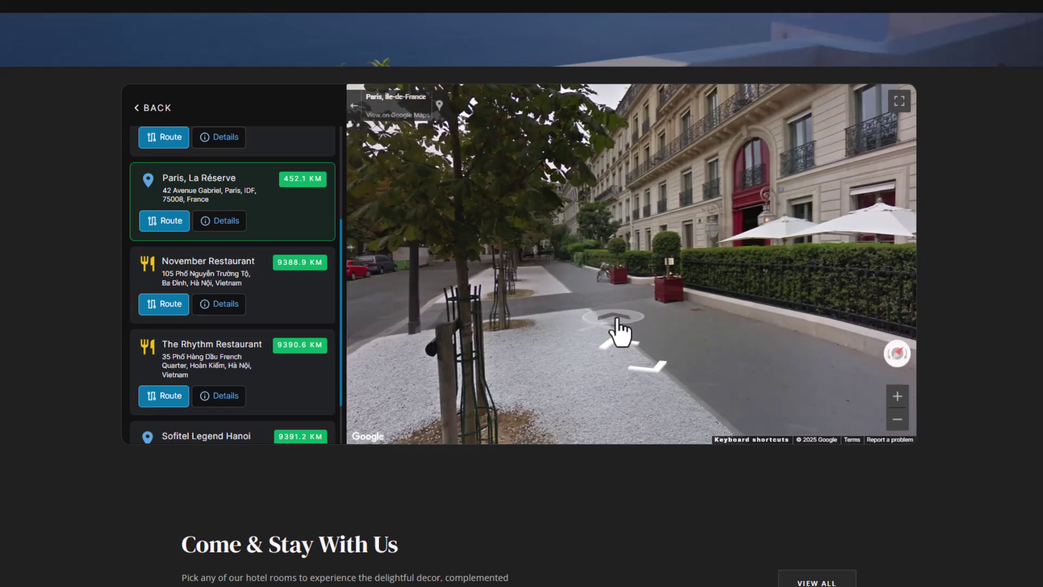
{"action": "left_click", "coordinate": [612, 330]}
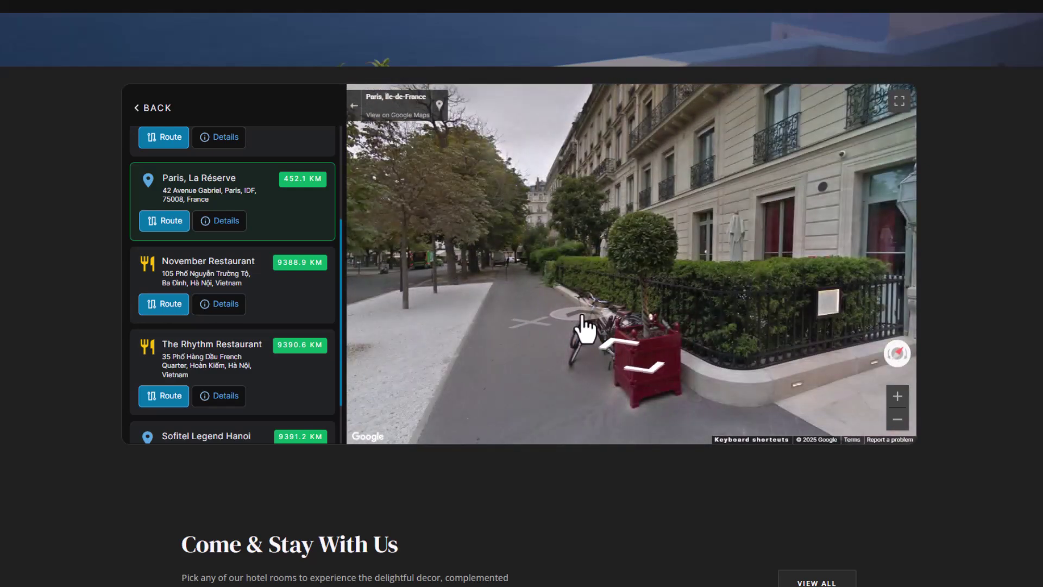
{"action": "left_click", "coordinate": [586, 326]}
{"action": "left_click_drag", "start_coordinate": [693, 252], "coordinate": [591, 252]}
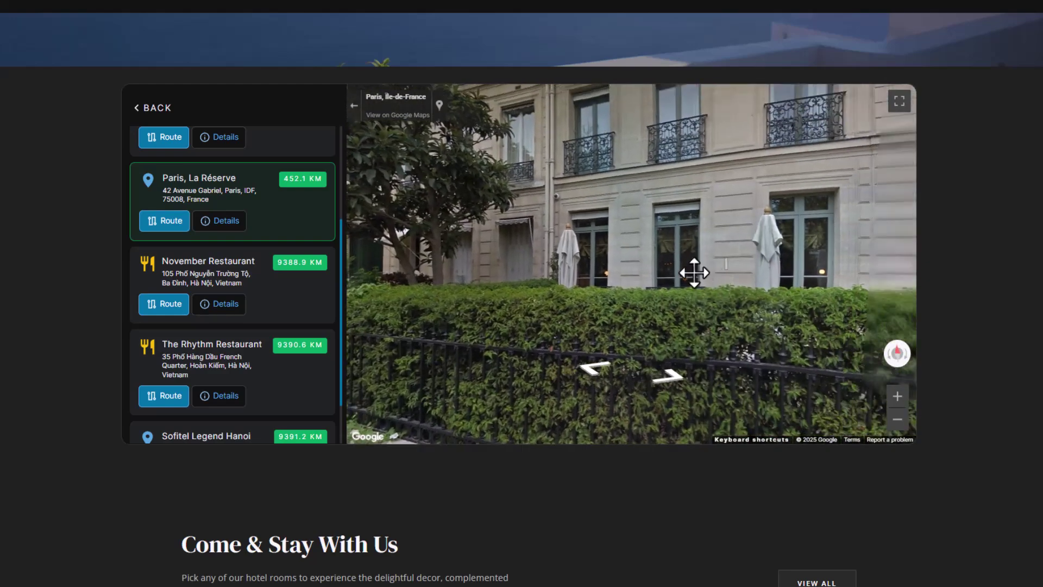
{"action": "left_click_drag", "start_coordinate": [694, 270], "coordinate": [618, 256]}
{"action": "key", "text": "Left"}
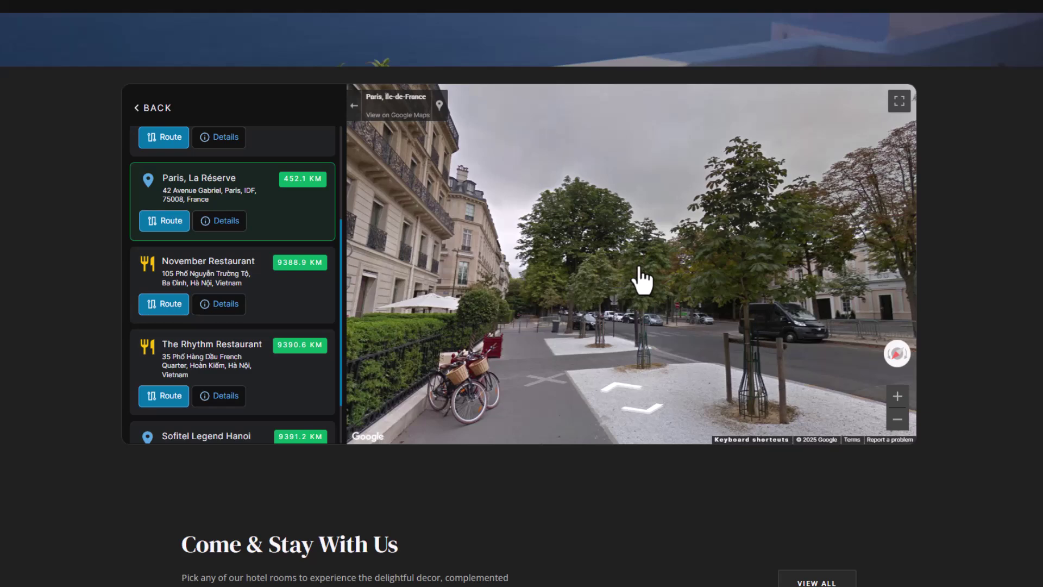
{"action": "left_click", "coordinate": [151, 108]}
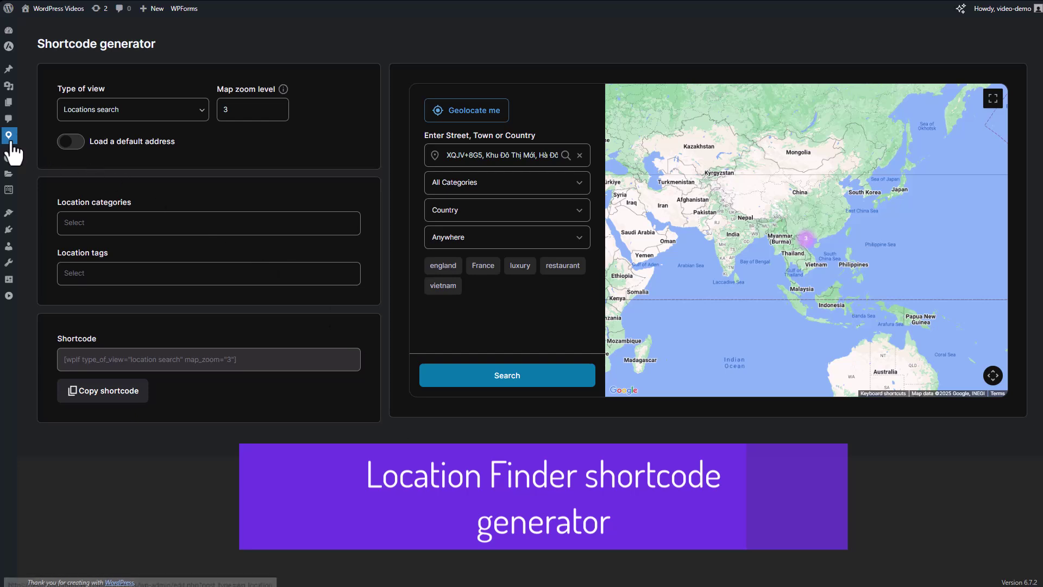
Step: Try the Asia category and vietnam tag in the shortcode generator, then remove both
{"action": "mouse_move", "coordinate": [36, 133]}
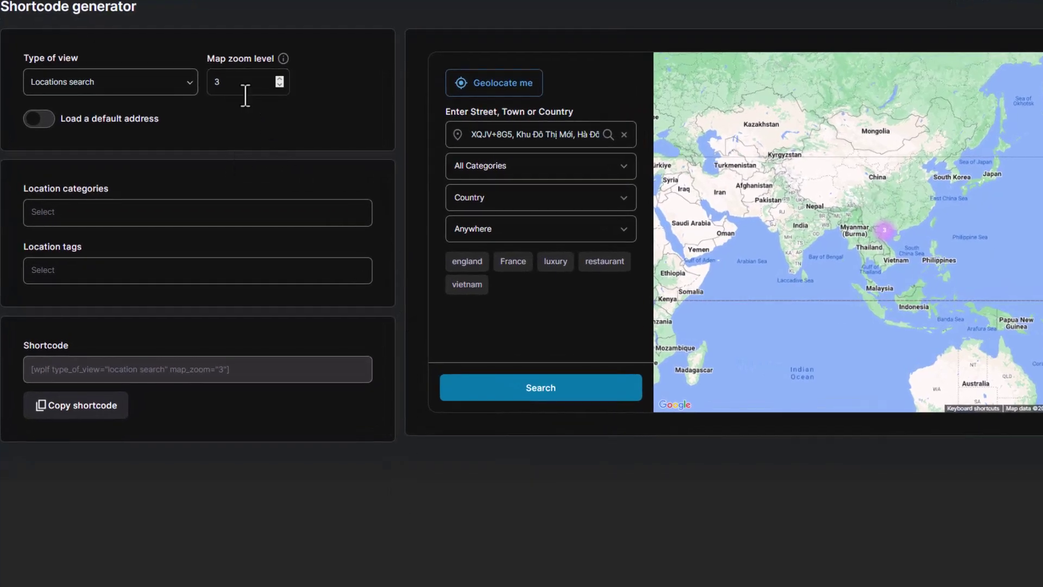
{"action": "left_click", "coordinate": [153, 87]}
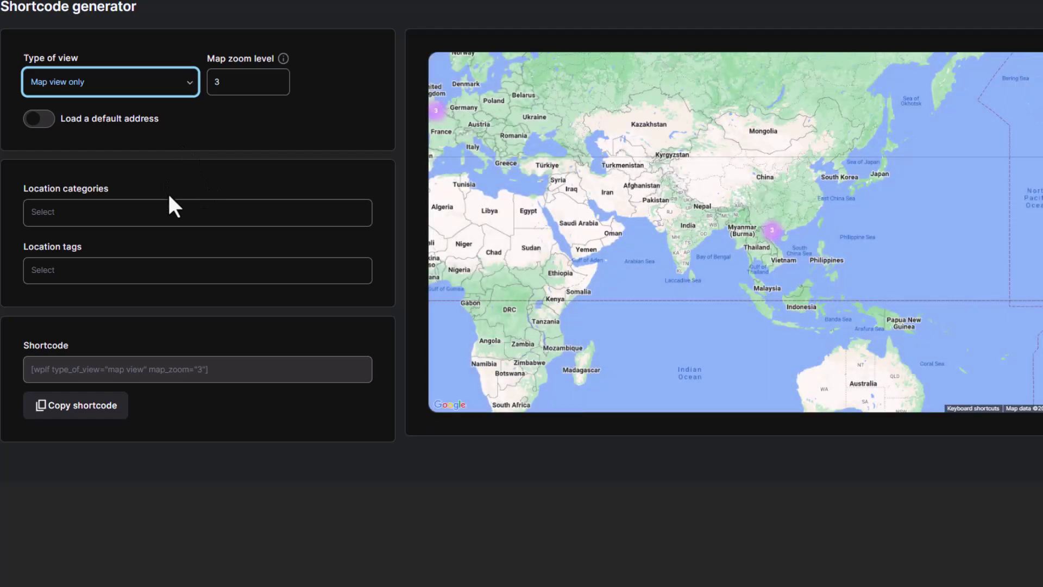
{"action": "left_click", "coordinate": [169, 211]}
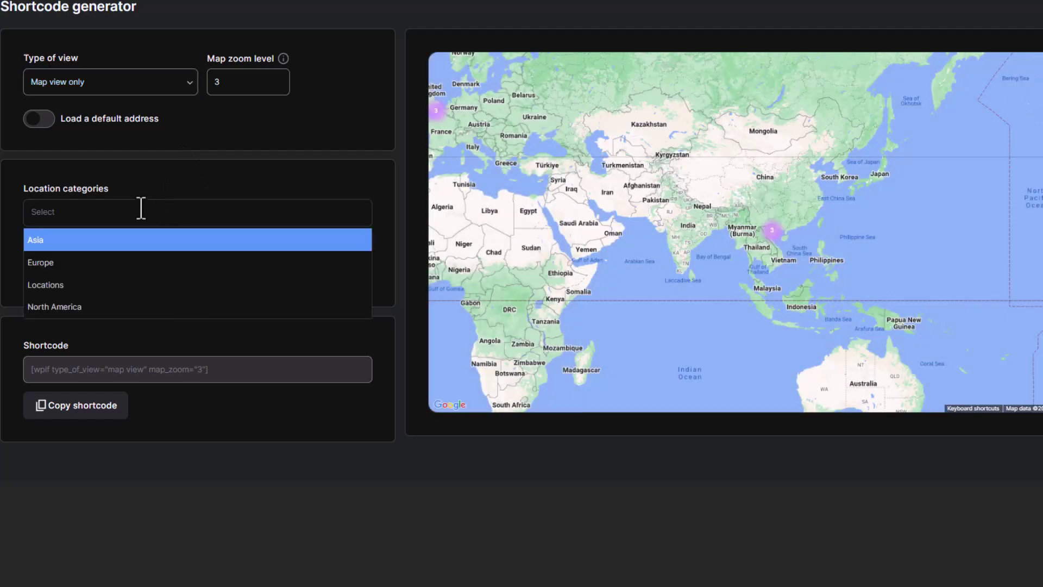
{"action": "left_click", "coordinate": [68, 241]}
{"action": "left_click", "coordinate": [73, 271]}
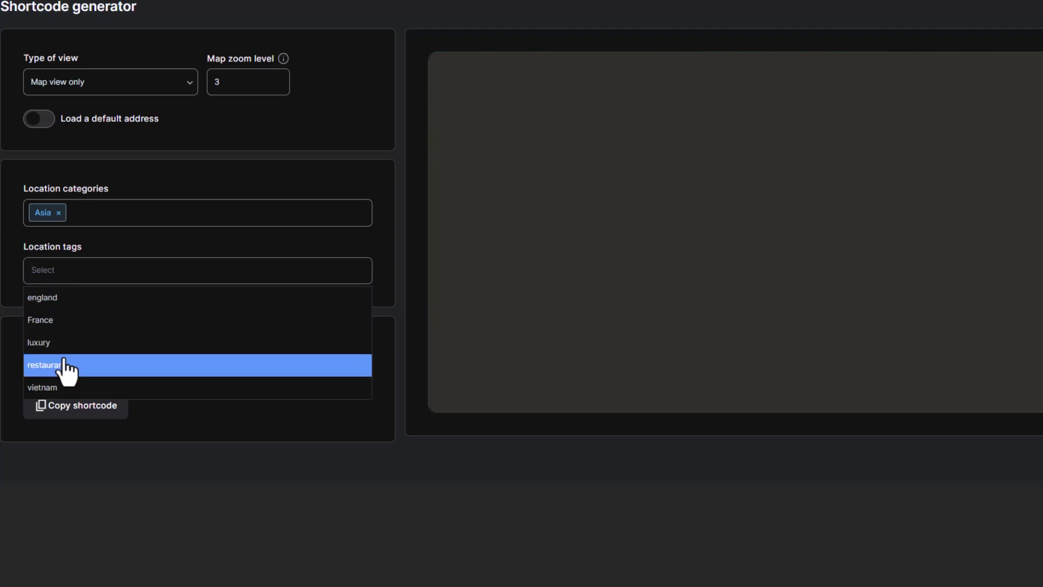
{"action": "left_click", "coordinate": [64, 387]}
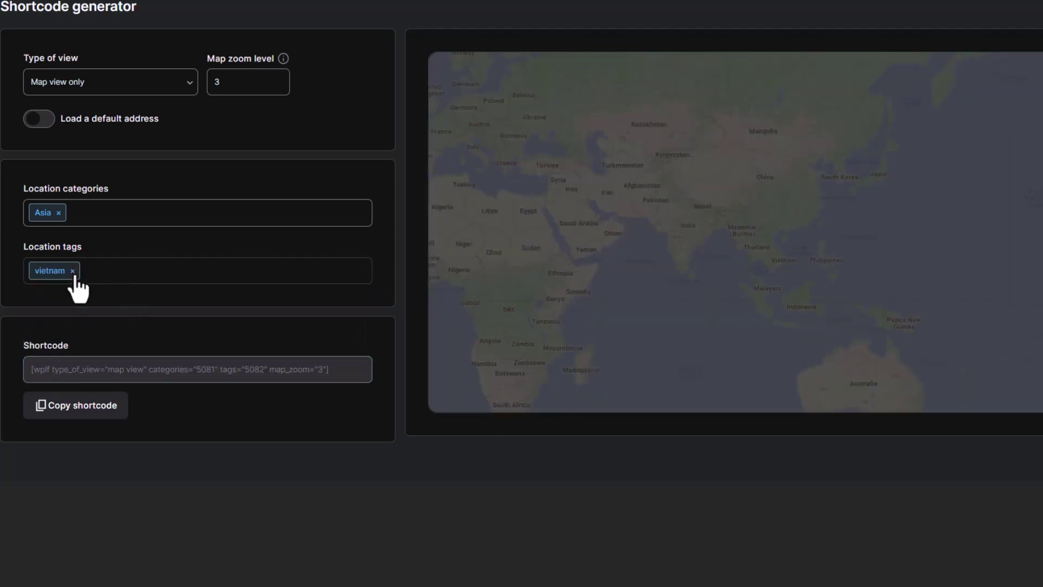
{"action": "left_click", "coordinate": [72, 271]}
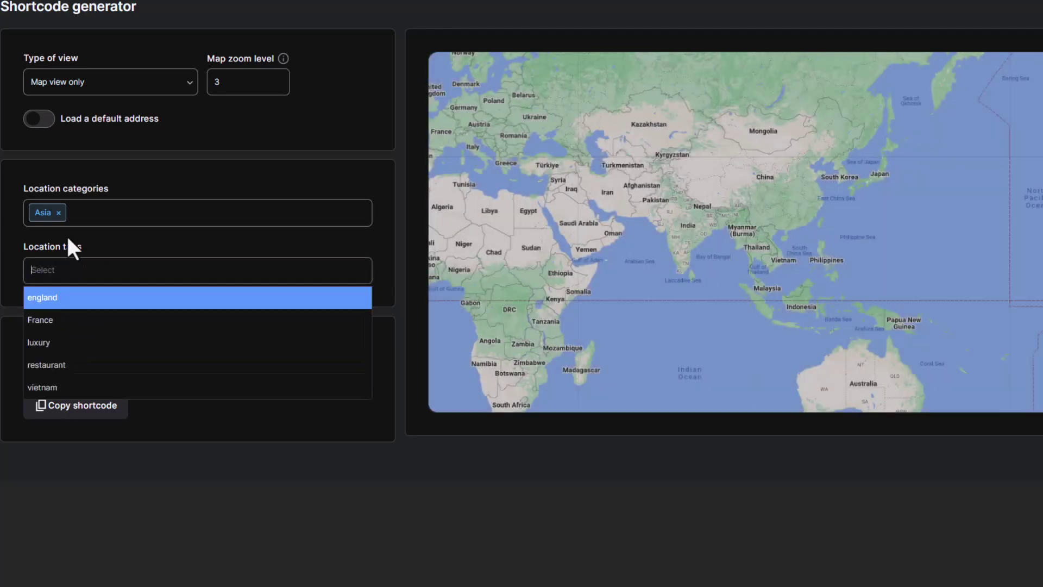
{"action": "left_click", "coordinate": [58, 213]}
Step: Switch the shortcode to Single location view and set map zoom level to 10
{"action": "left_click", "coordinate": [131, 85]}
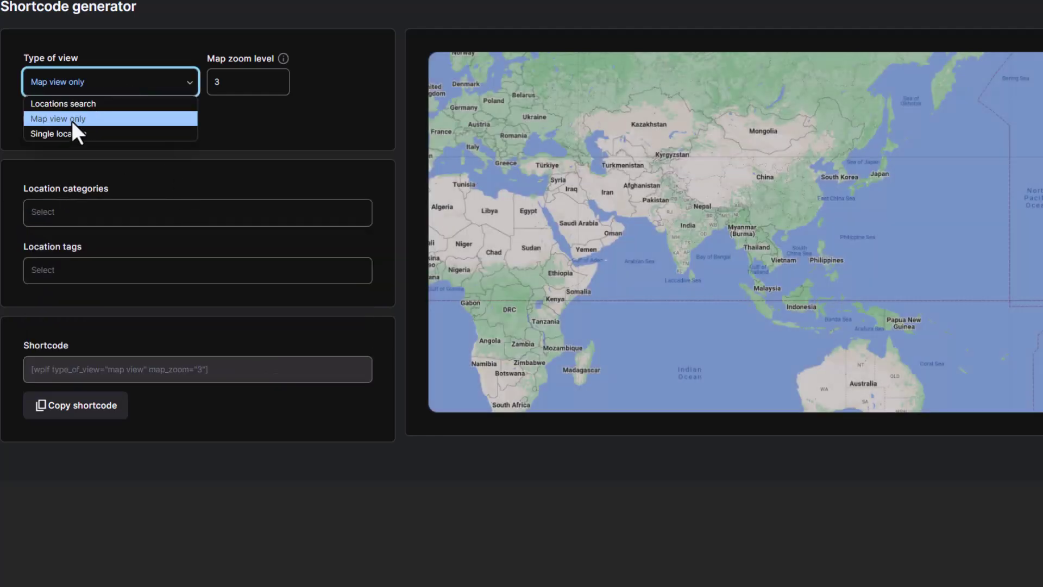
{"action": "left_click", "coordinate": [68, 133]}
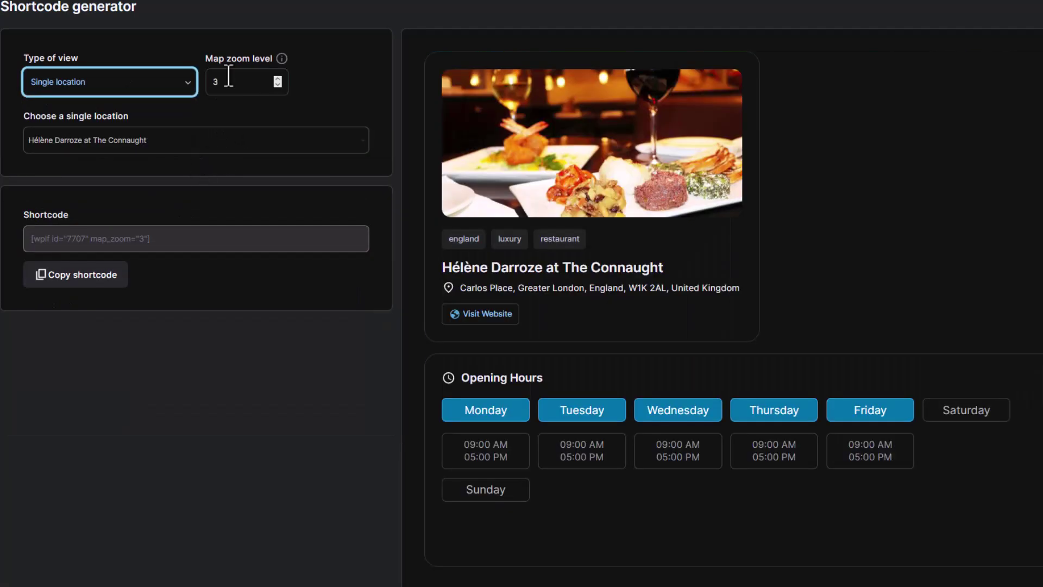
{"action": "double_click", "coordinate": [256, 84]}
{"action": "type", "text": "10"}
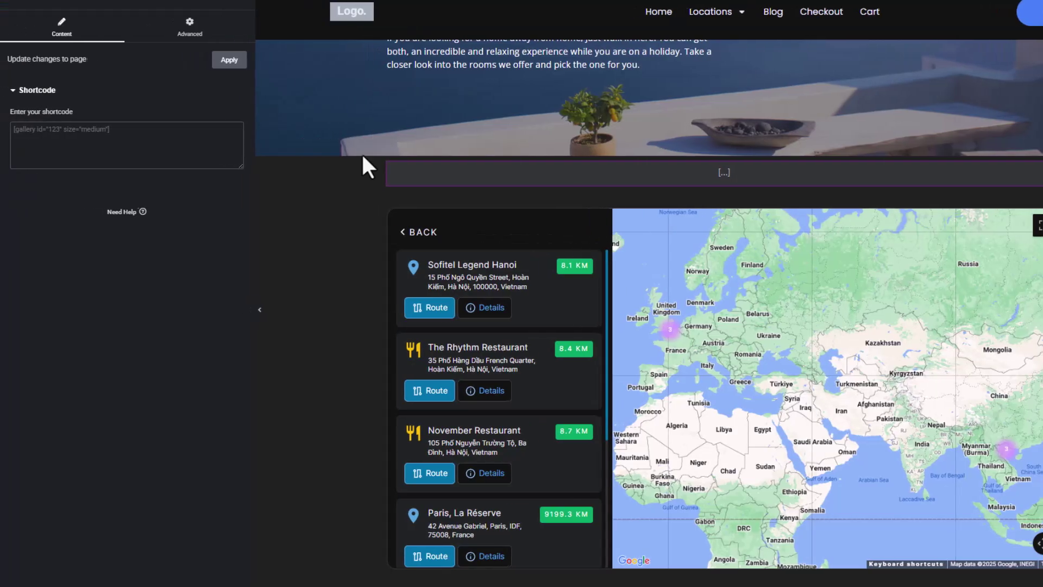
Step: Paste the Hélène Darroze shortcode into the Shortcode widget and open the restaurant's map info window
{"action": "type", "text": "[wplf id=\"7707\" map_zoom=\"15\"]"}
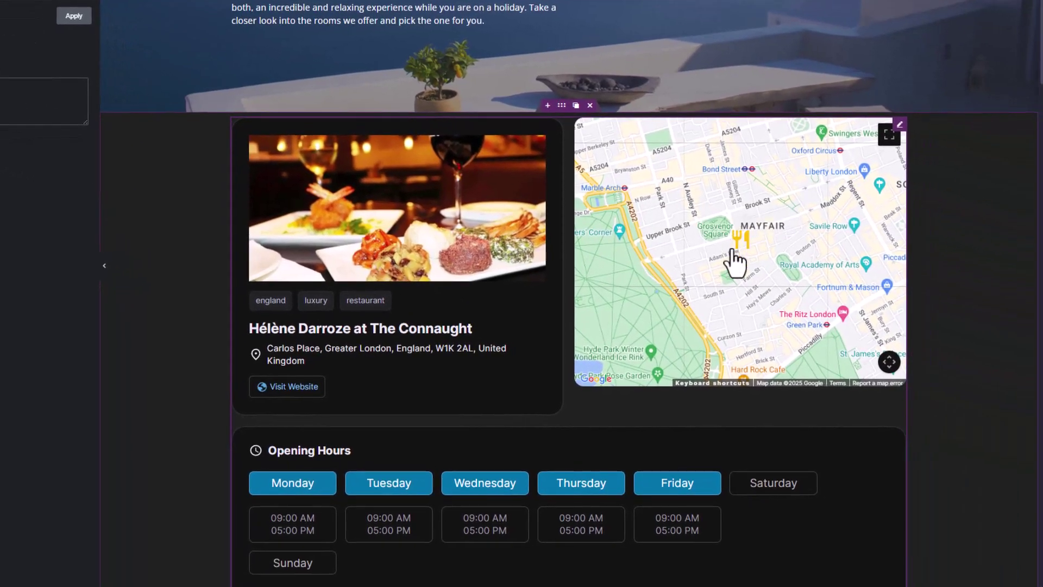
{"action": "left_click", "coordinate": [737, 239]}
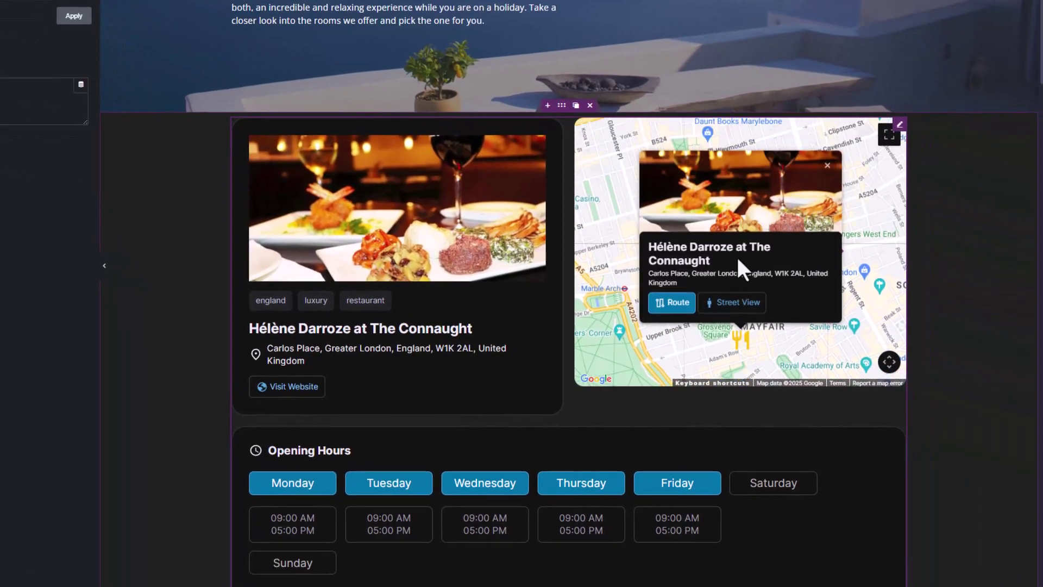
{"action": "scroll", "coordinate": [955, 357], "scroll_direction": "down", "scroll_amount": 2}
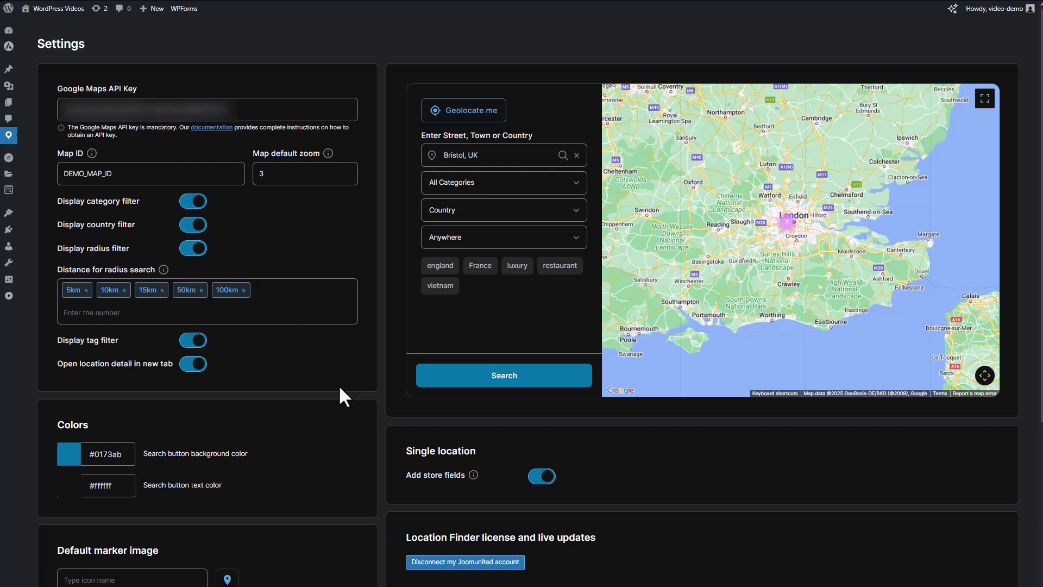
Step: On the Settings preview map, zoom into the London cluster and open La Trompette's details
{"action": "mouse_move", "coordinate": [9, 135]}
{"action": "left_click", "coordinate": [786, 225]}
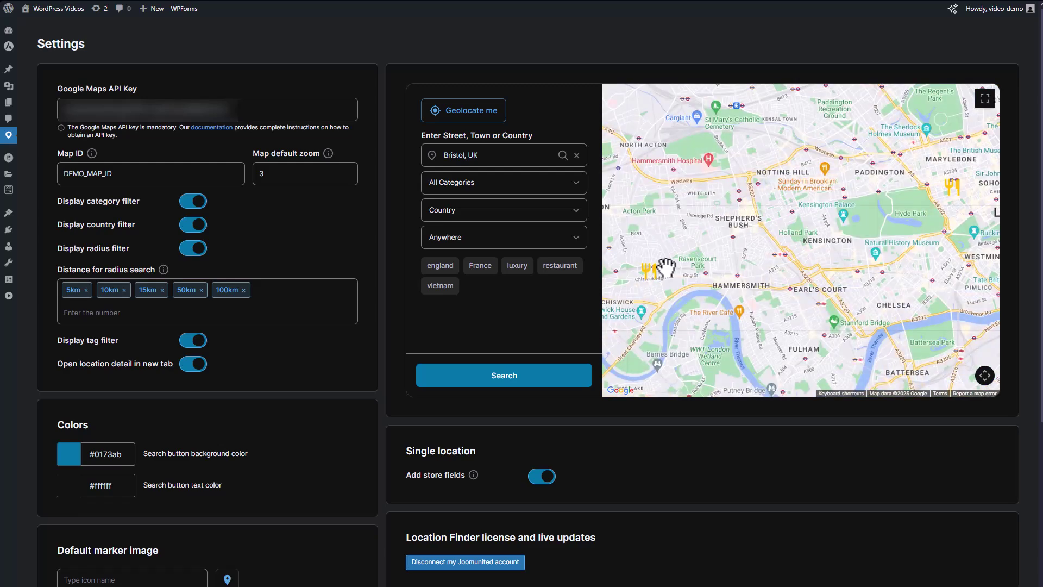
{"action": "left_click", "coordinate": [651, 276]}
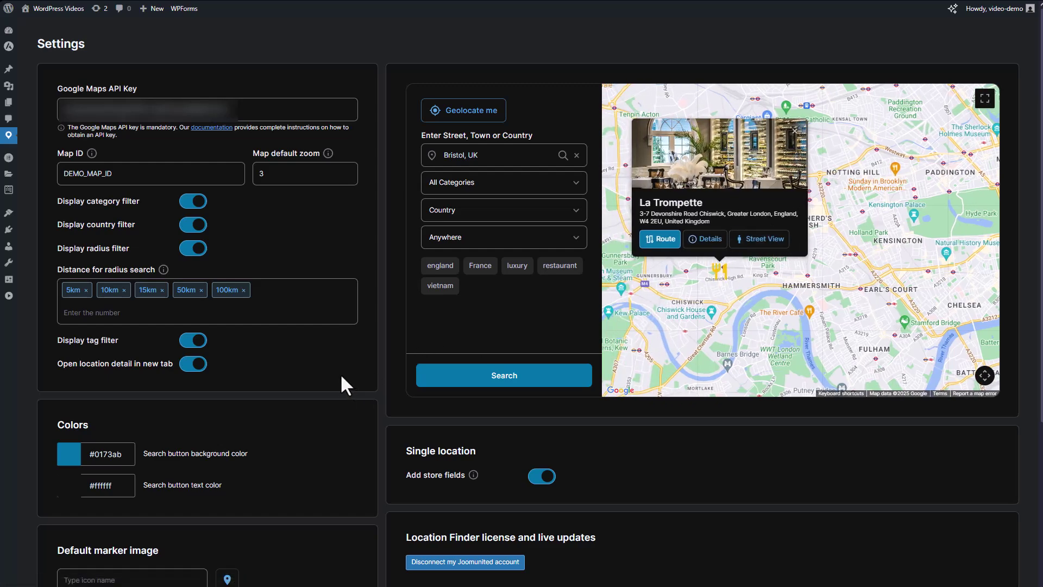
{"action": "scroll", "coordinate": [341, 376], "scroll_direction": "down", "scroll_amount": 4}
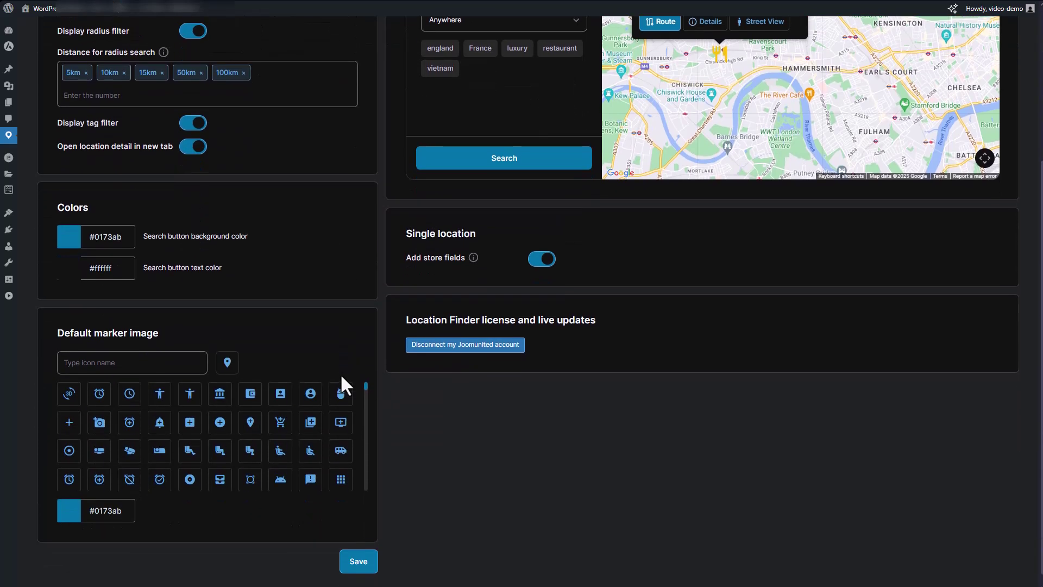
{"action": "scroll", "coordinate": [491, 407], "scroll_direction": "down", "scroll_amount": 1}
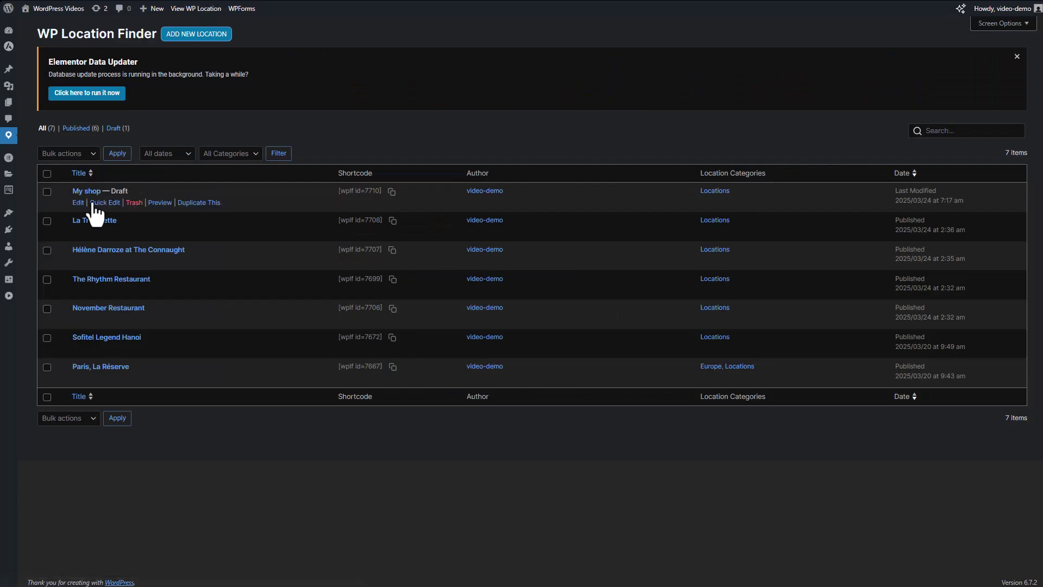
Step: Open the My shop draft in Edit Location and scroll through its fields
{"action": "left_click", "coordinate": [77, 203]}
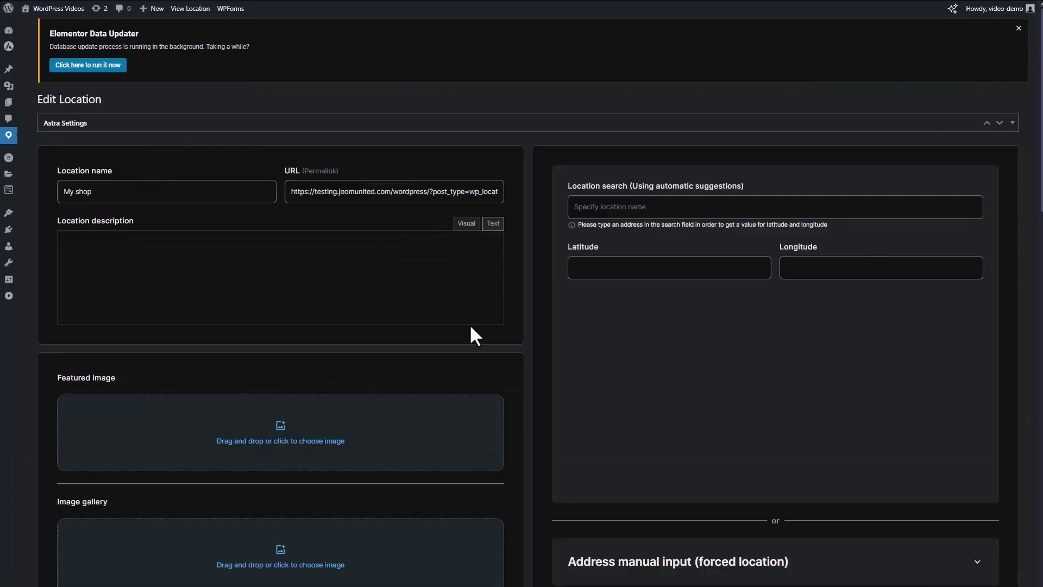
{"action": "scroll", "coordinate": [384, 331], "scroll_direction": "down", "scroll_amount": 9}
{"action": "scroll", "coordinate": [384, 348], "scroll_direction": "down", "scroll_amount": 10}
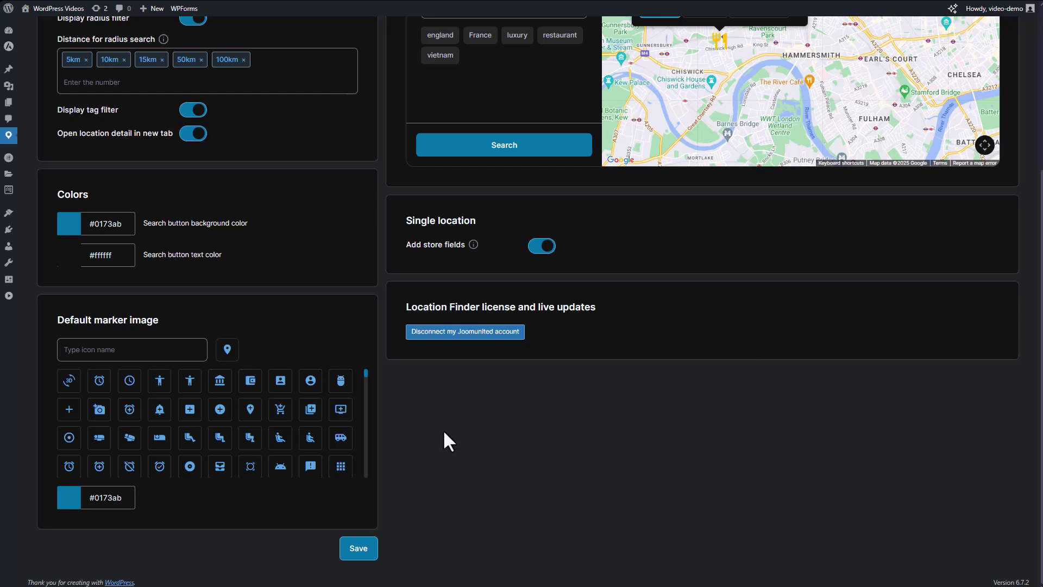
Step: Set the search button background colour to #191ce3
{"action": "left_click", "coordinate": [68, 223]}
{"action": "left_click_drag", "start_coordinate": [137, 266], "coordinate": [123, 244]}
{"action": "left_click", "coordinate": [326, 231]}
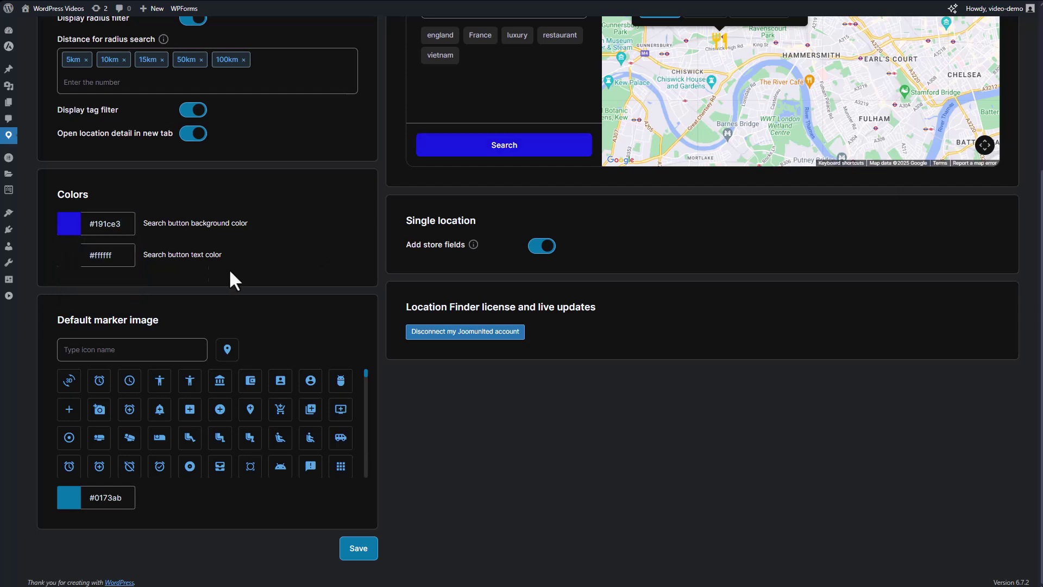
Step: Set the search button text colour to #a32f7b
{"action": "left_click", "coordinate": [71, 255]}
{"action": "left_click_drag", "start_coordinate": [136, 296], "coordinate": [110, 293]}
{"action": "left_click", "coordinate": [136, 276]}
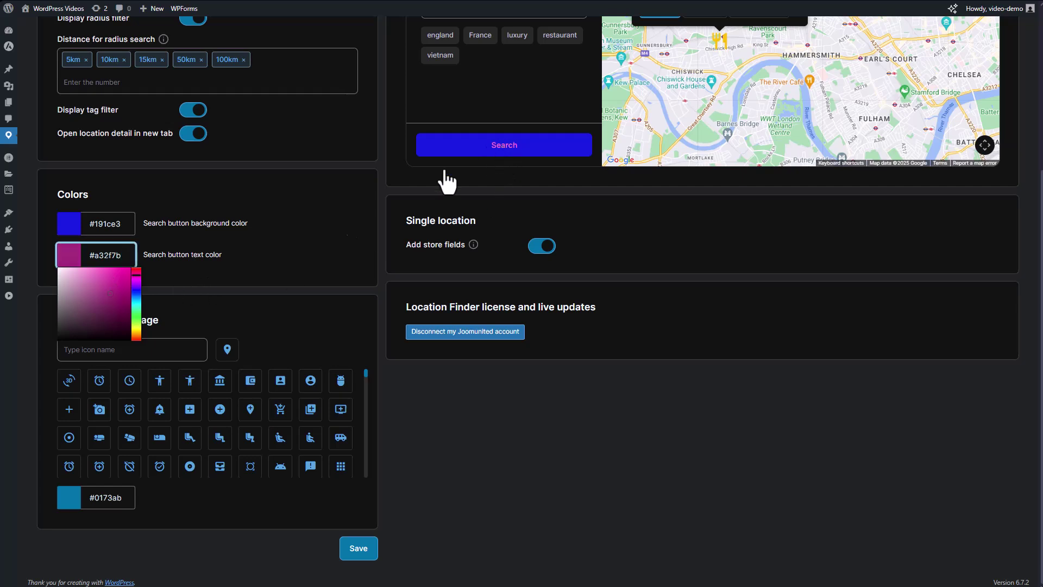
{"action": "left_click", "coordinate": [286, 343]}
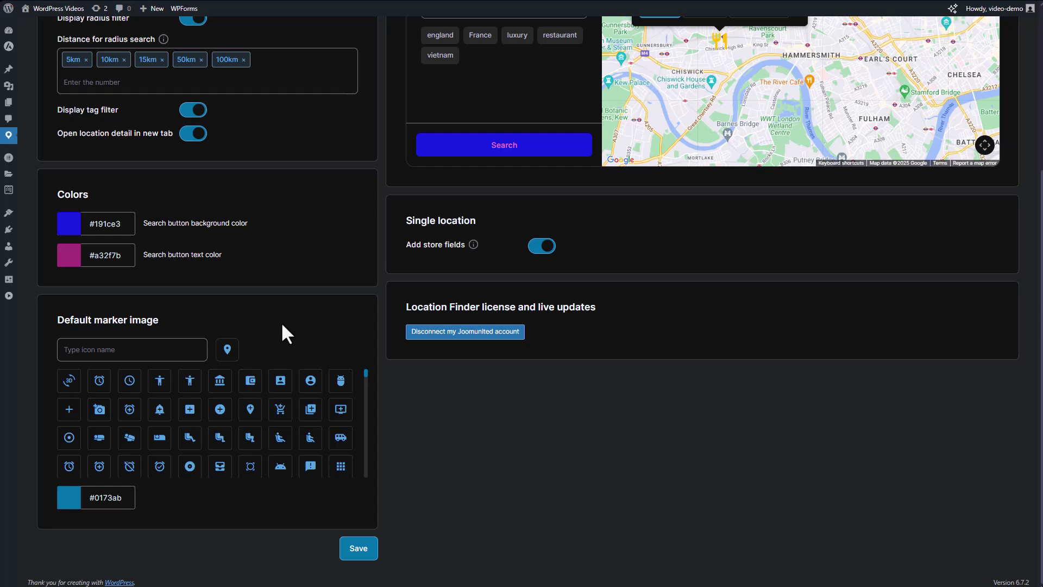
{"action": "scroll", "coordinate": [304, 331], "scroll_direction": "up", "scroll_amount": 5}
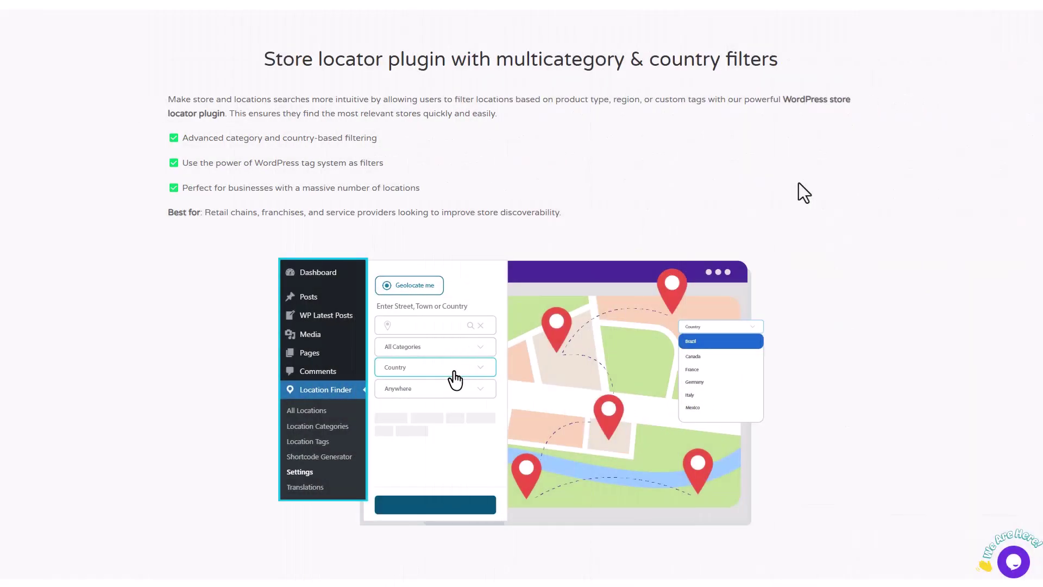
Step: Scroll past the feature sections to Plugin Prices: $29 for one year instead of $49
{"action": "scroll", "coordinate": [799, 182], "scroll_direction": "down", "scroll_amount": 8}
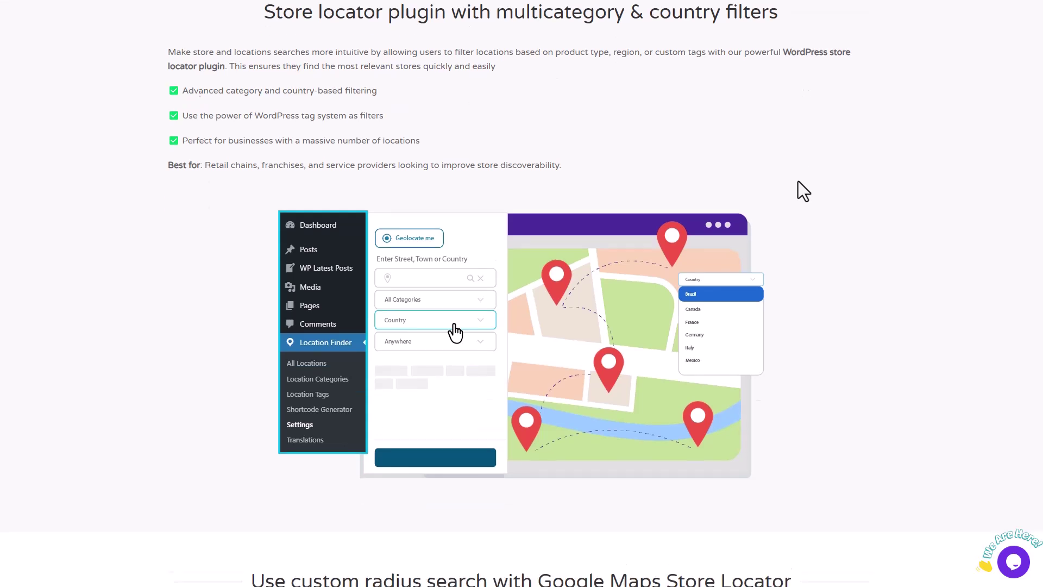
{"action": "scroll", "coordinate": [819, 184], "scroll_direction": "down", "scroll_amount": 3}
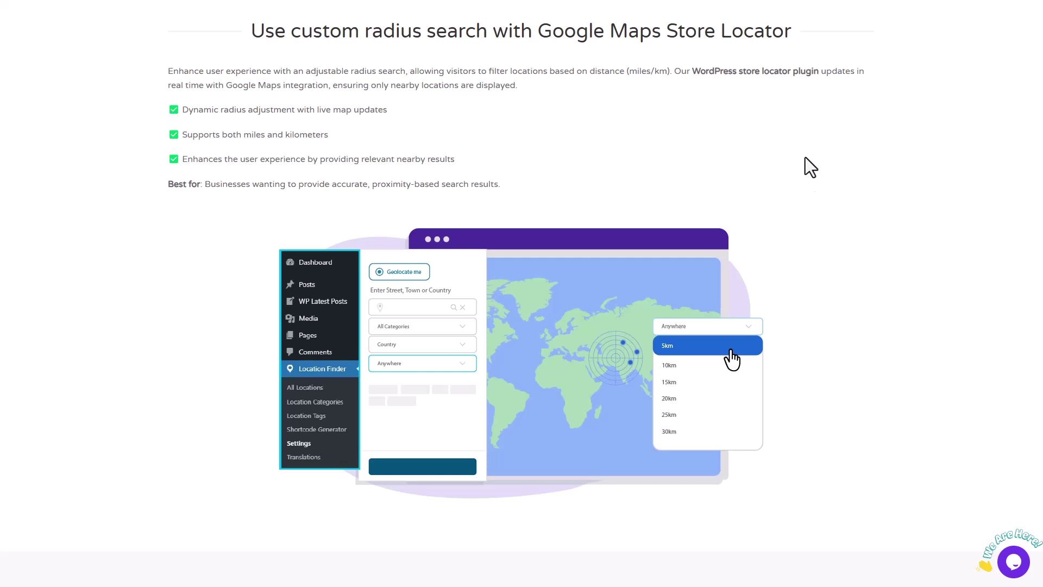
{"action": "scroll", "coordinate": [805, 158], "scroll_direction": "down", "scroll_amount": 10}
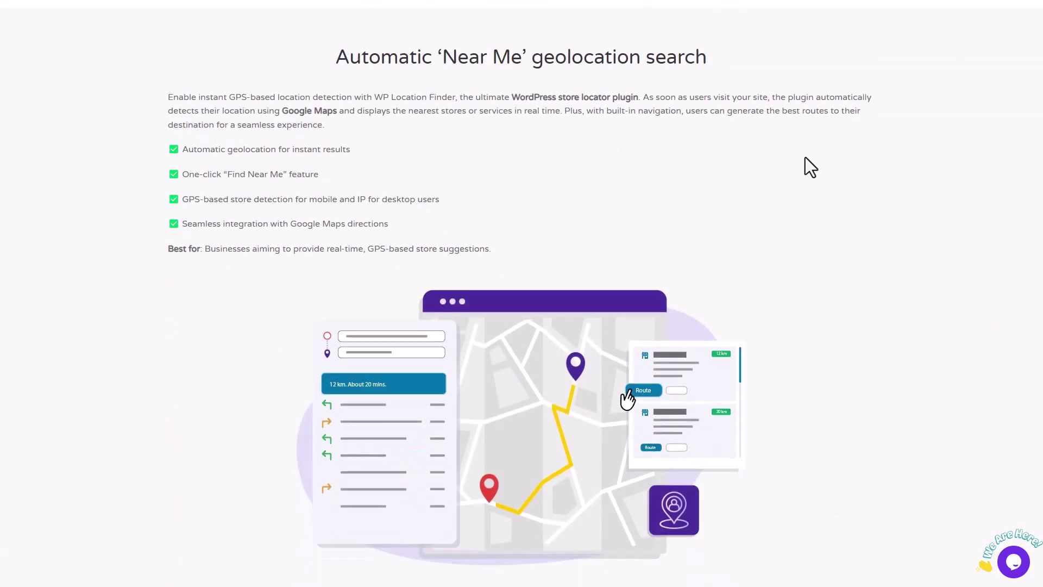
{"action": "scroll", "coordinate": [805, 158], "scroll_direction": "down", "scroll_amount": 1}
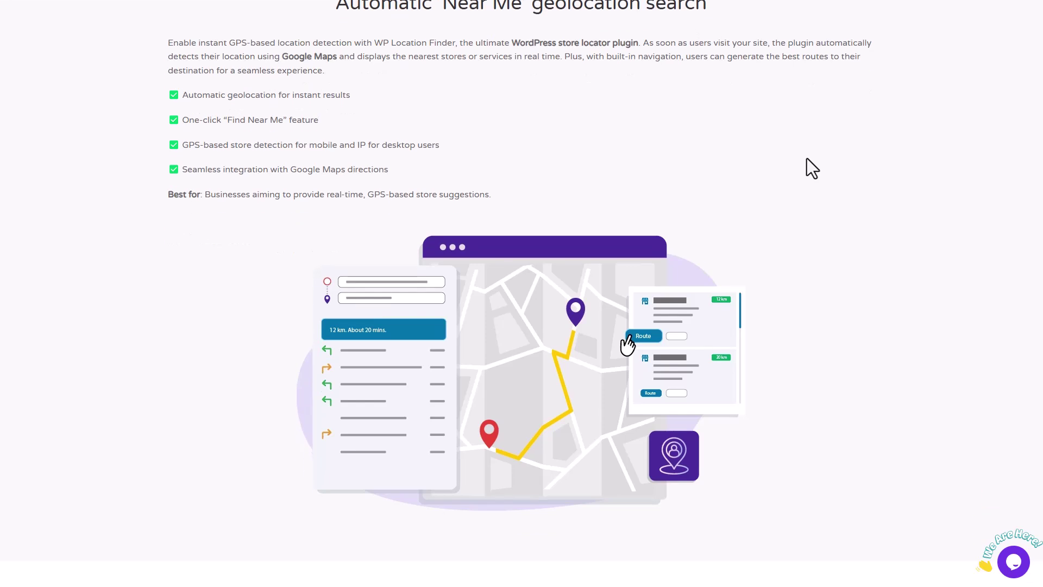
{"action": "scroll", "coordinate": [901, 191], "scroll_direction": "down", "scroll_amount": 15}
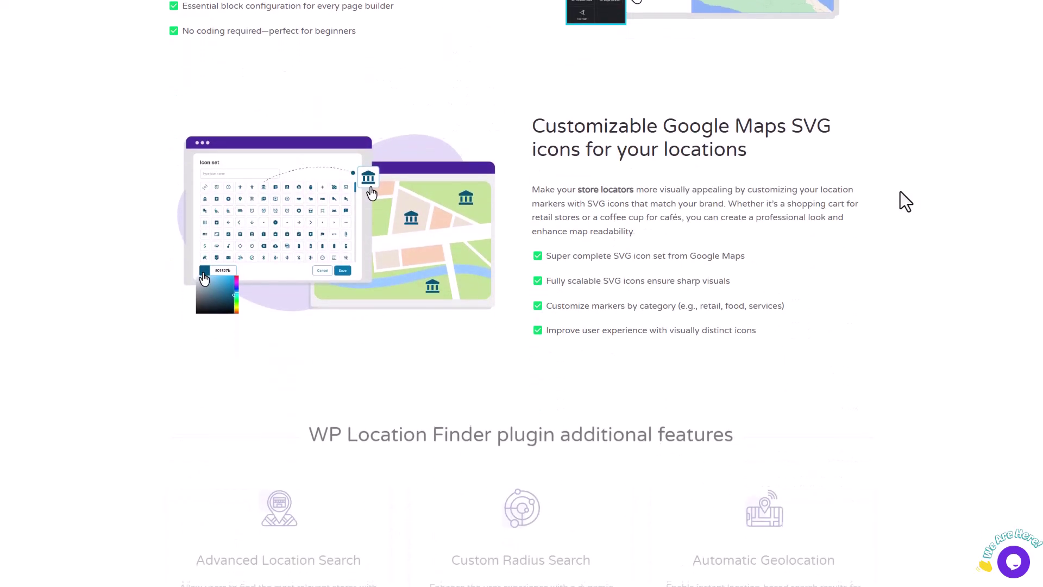
{"action": "scroll", "coordinate": [899, 191], "scroll_direction": "down", "scroll_amount": 1}
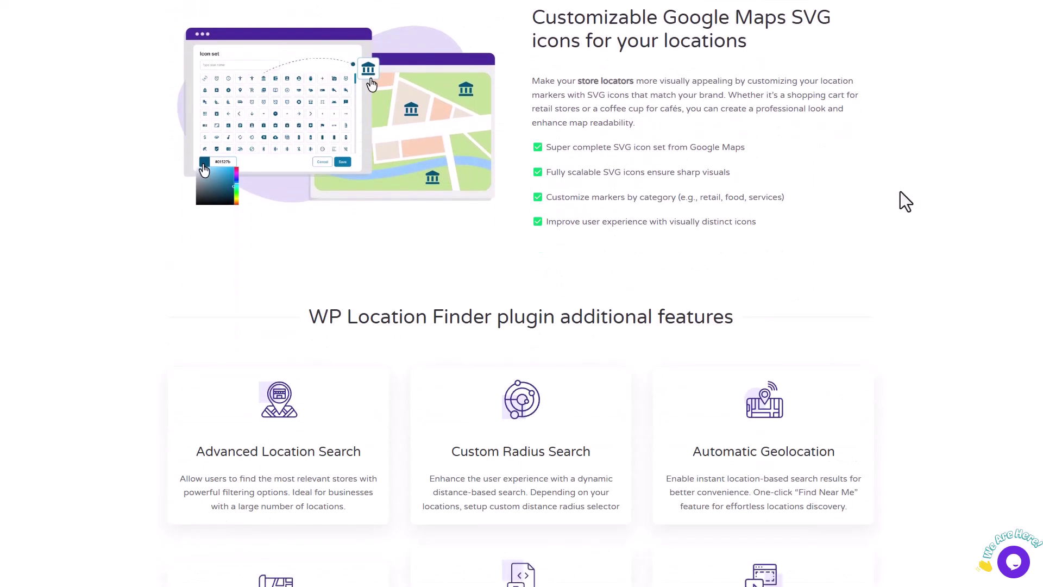
{"action": "scroll", "coordinate": [910, 203], "scroll_direction": "down", "scroll_amount": 5}
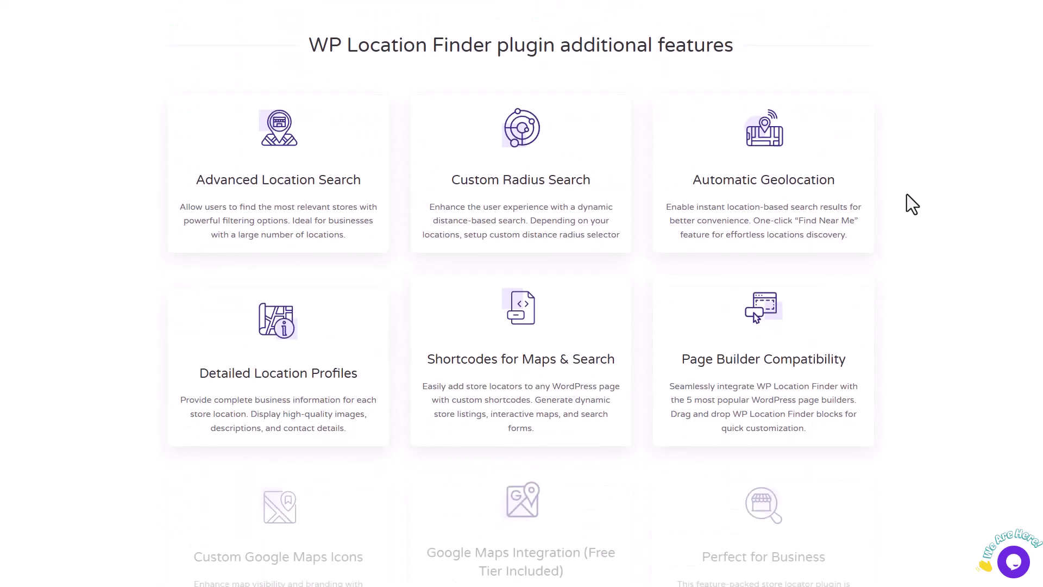
{"action": "scroll", "coordinate": [912, 204], "scroll_direction": "down", "scroll_amount": 1}
{"action": "scroll", "coordinate": [906, 194], "scroll_direction": "down", "scroll_amount": 1}
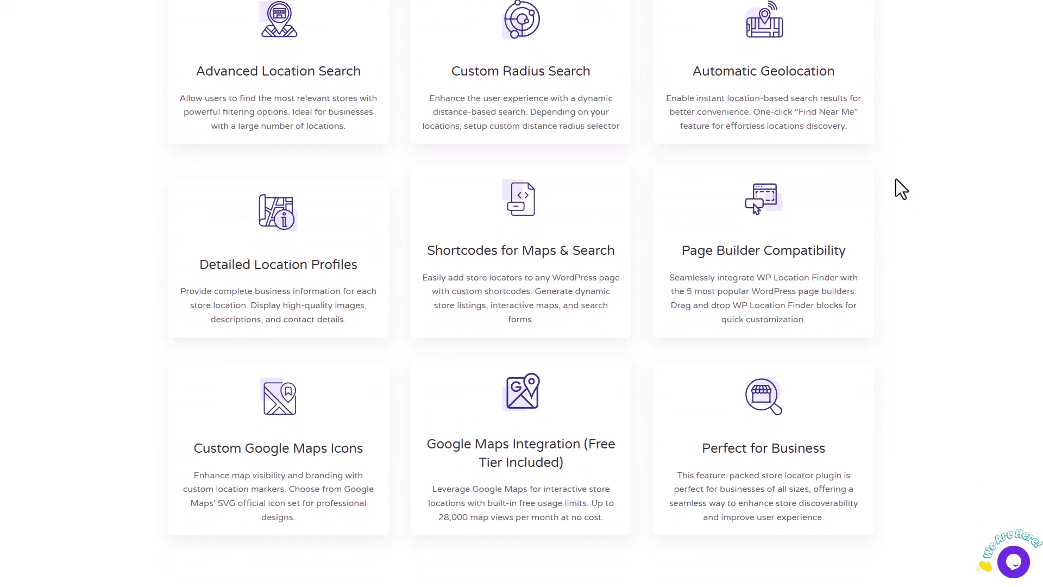
{"action": "scroll", "coordinate": [923, 179], "scroll_direction": "down", "scroll_amount": 10}
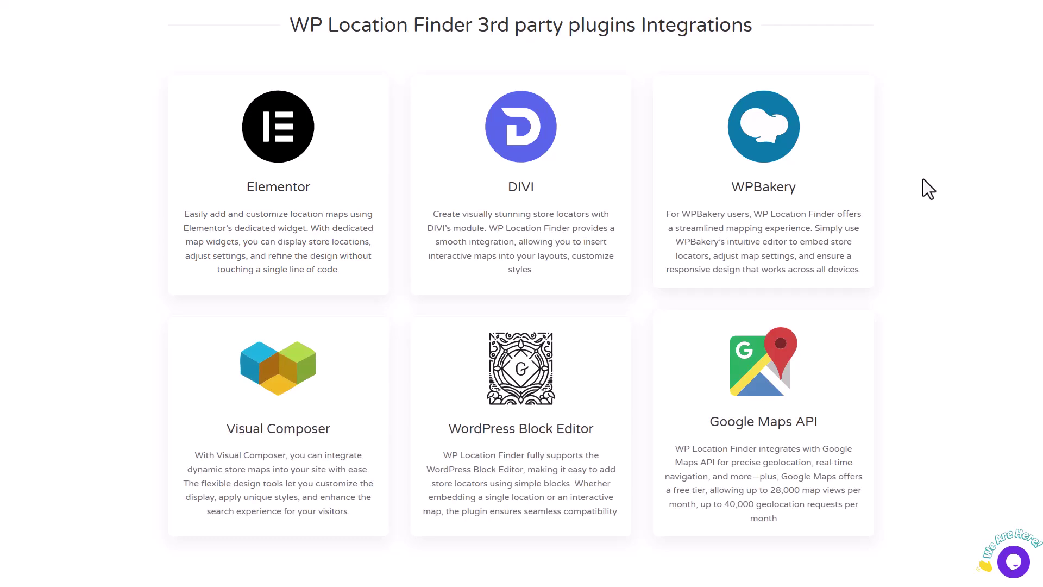
{"action": "scroll", "coordinate": [922, 179], "scroll_direction": "down", "scroll_amount": 14}
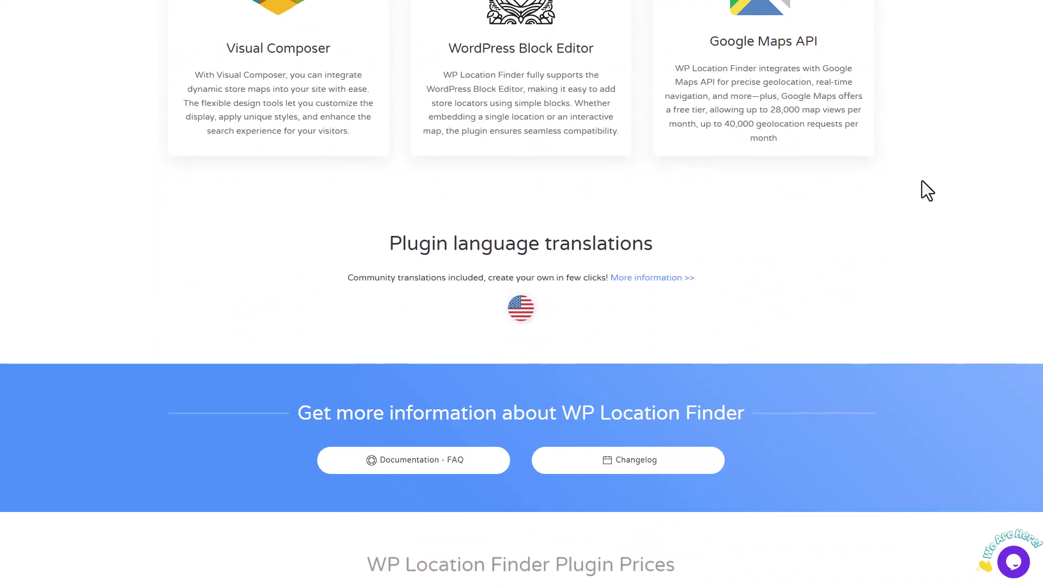
{"action": "scroll", "coordinate": [921, 180], "scroll_direction": "down", "scroll_amount": 2}
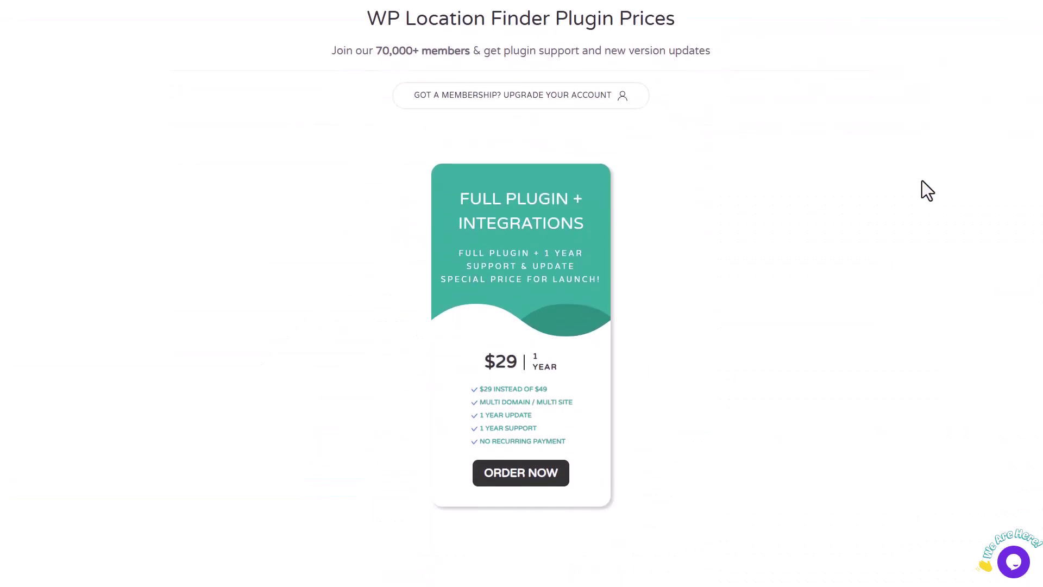